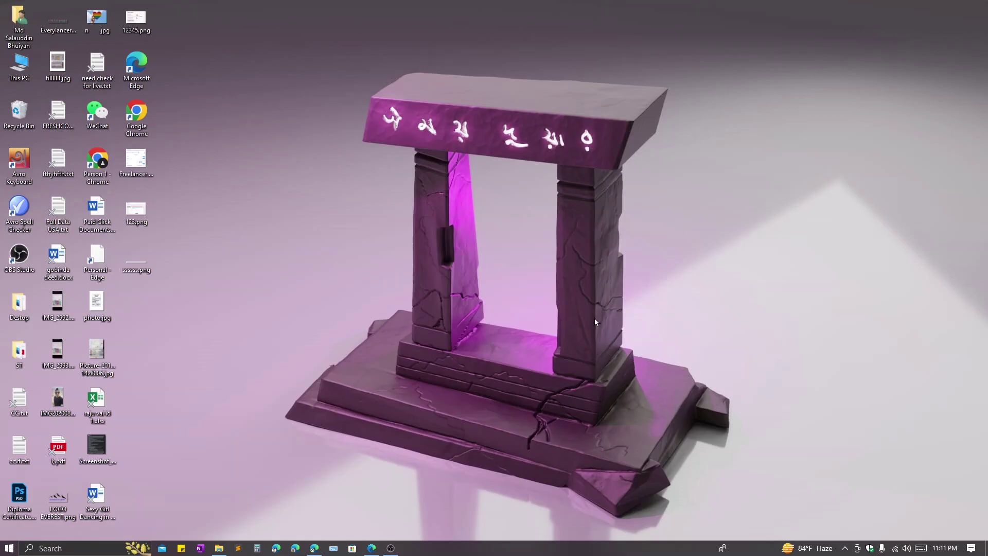
- Launch Edge and load mail-signatures.com
{"action": "left_click", "coordinate": [371, 547]}
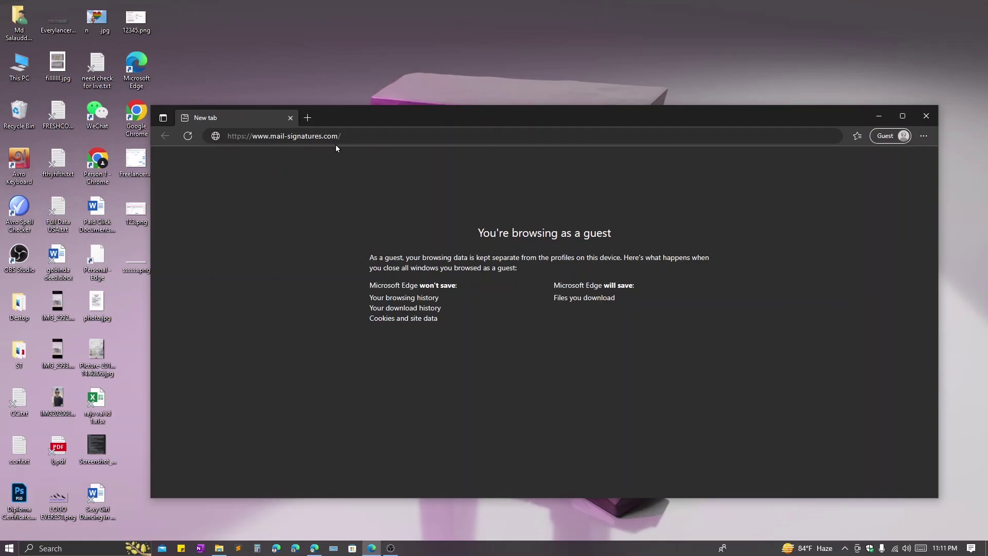
{"action": "left_click", "coordinate": [365, 136]}
{"action": "key", "text": "Return"}
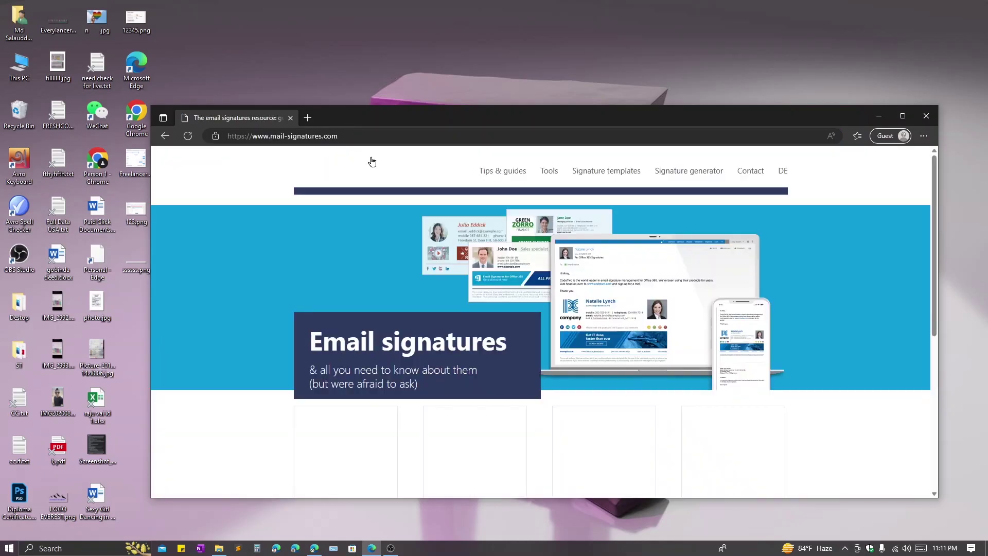
{"action": "scroll", "coordinate": [539, 221], "scroll_direction": "down", "scroll_amount": 1}
{"action": "scroll", "coordinate": [539, 220], "scroll_direction": "up", "scroll_amount": 1}
- Open the Tweet-like signature template from the Signature templates gallery in a maximized window
{"action": "left_click", "coordinate": [610, 173]}
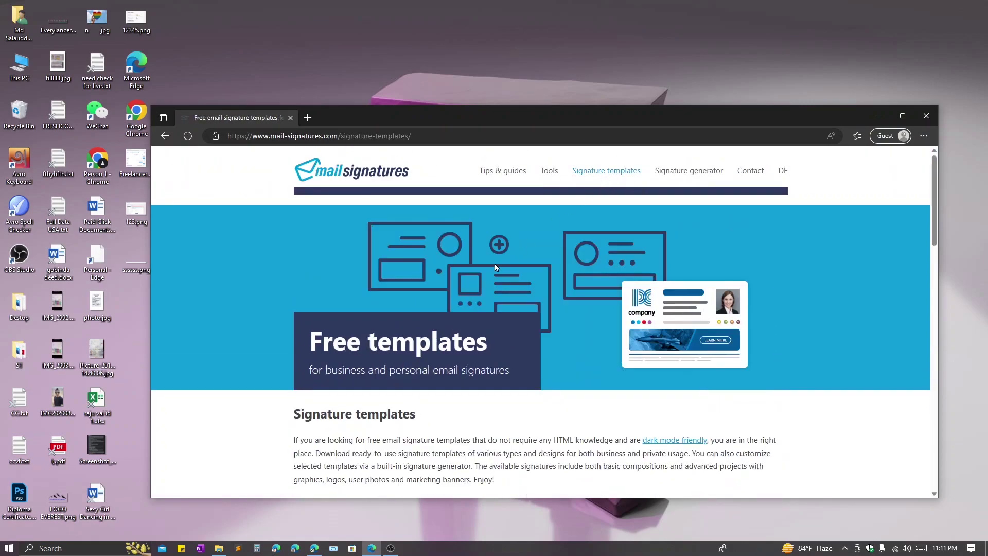
{"action": "scroll", "coordinate": [496, 263], "scroll_direction": "down", "scroll_amount": 4}
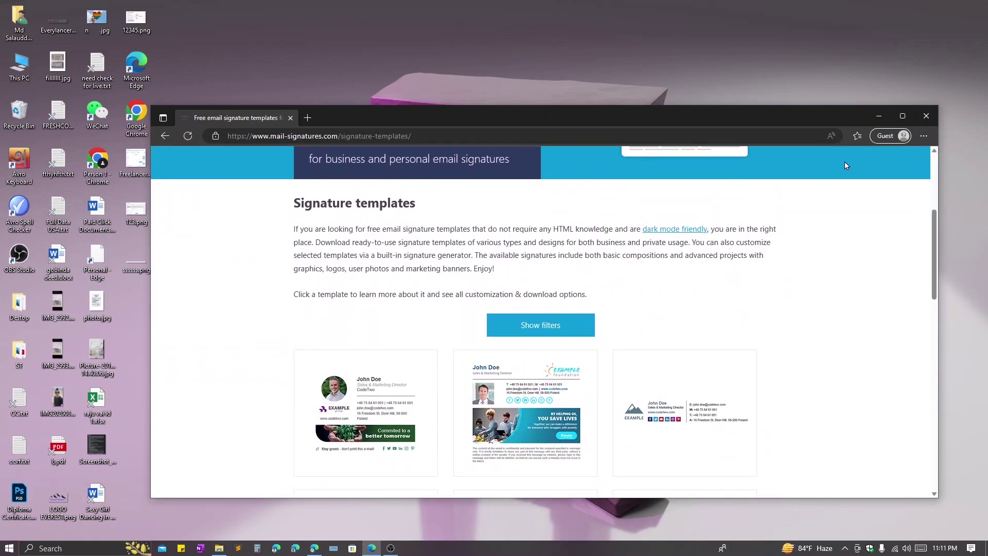
{"action": "left_click", "coordinate": [902, 115]}
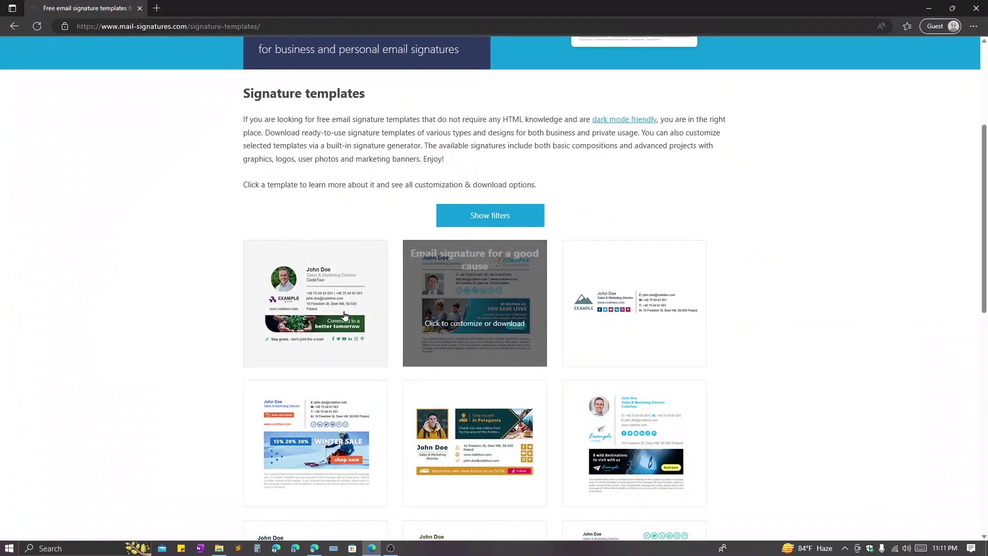
{"action": "scroll", "coordinate": [475, 304], "scroll_direction": "down", "scroll_amount": 3}
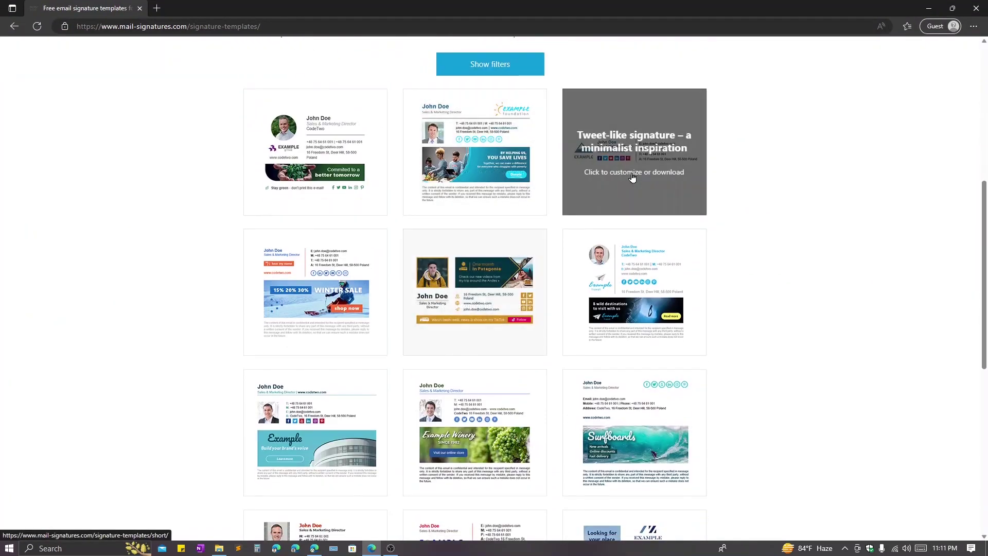
{"action": "left_click", "coordinate": [630, 177]}
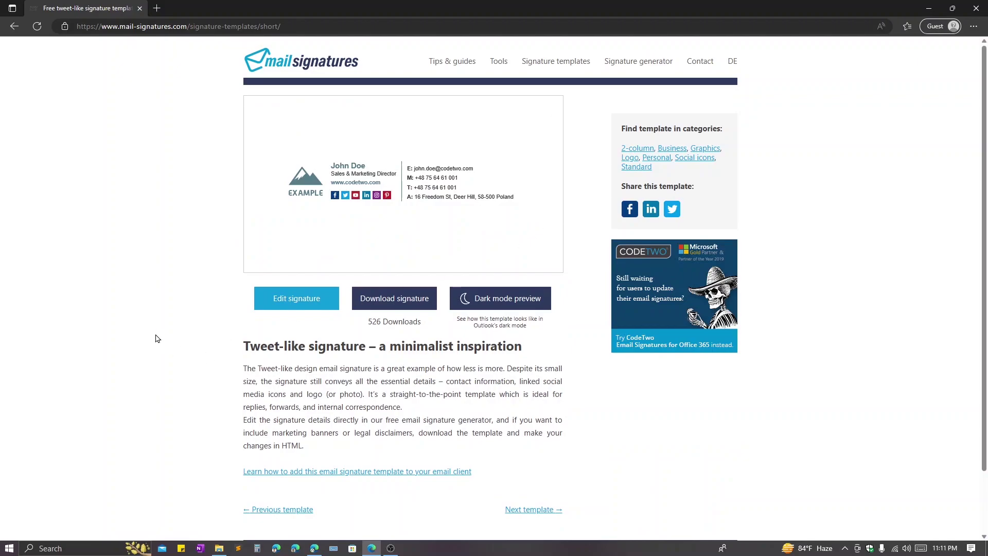
- Start editing the template and replace the sample first and last name with the user's name
{"action": "left_click", "coordinate": [279, 304]}
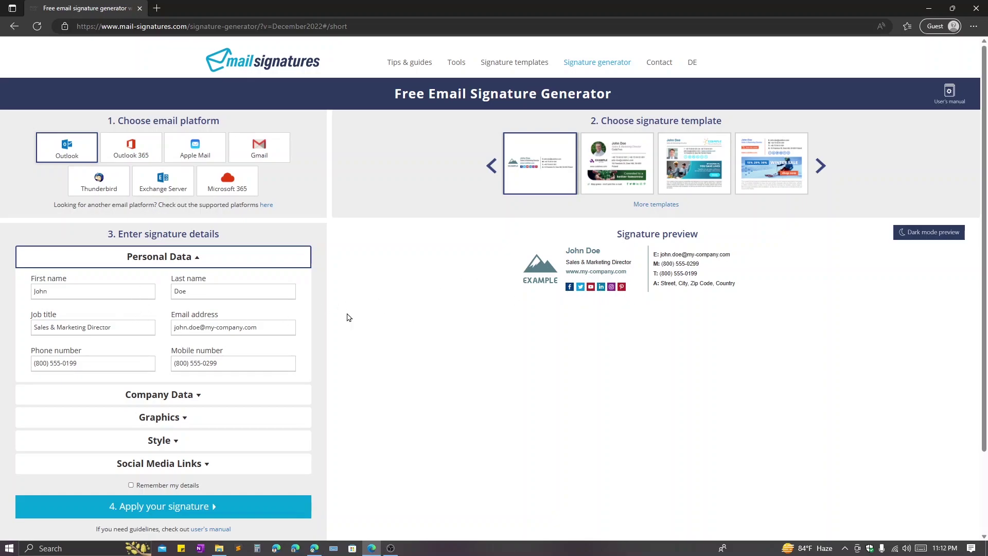
{"action": "double_click", "coordinate": [91, 292]}
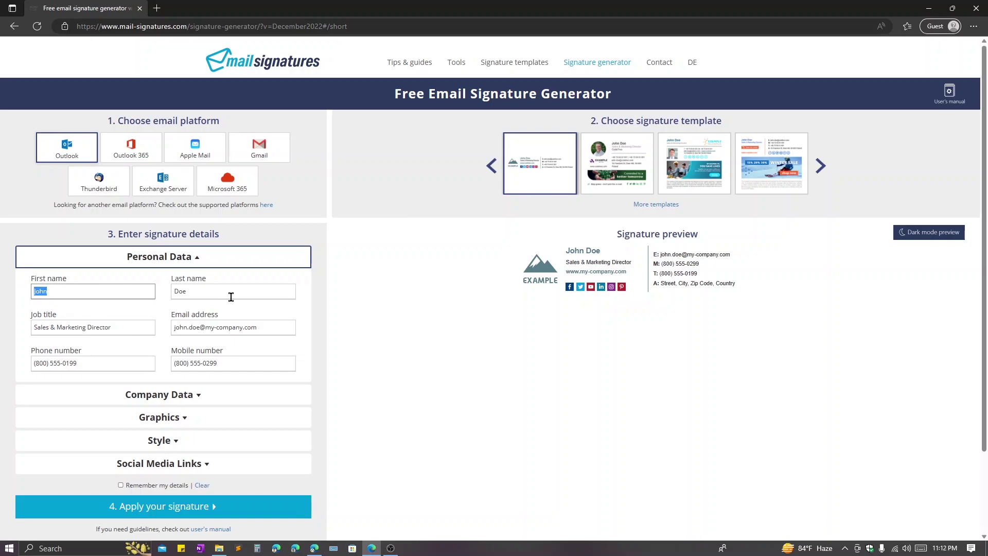
{"action": "double_click", "coordinate": [231, 297]}
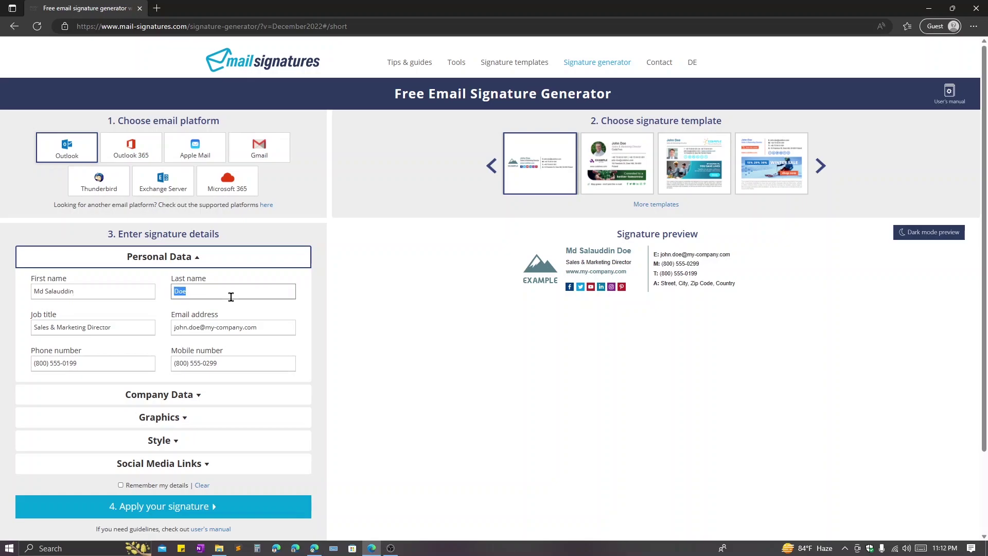
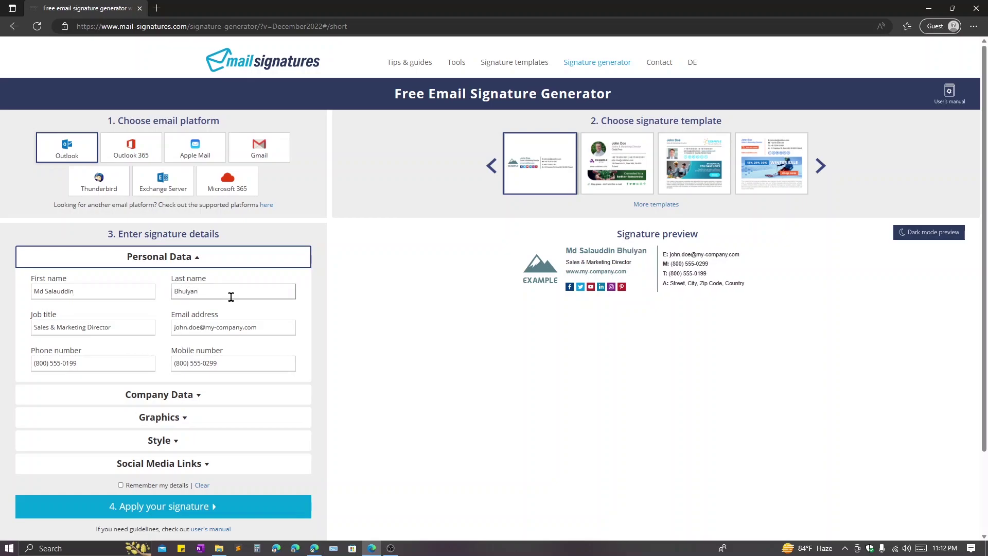
- Set job title to Web Designer & Developer and enter the user's e-mail, phone and mobile numbers
{"action": "triple_click", "coordinate": [115, 328]}
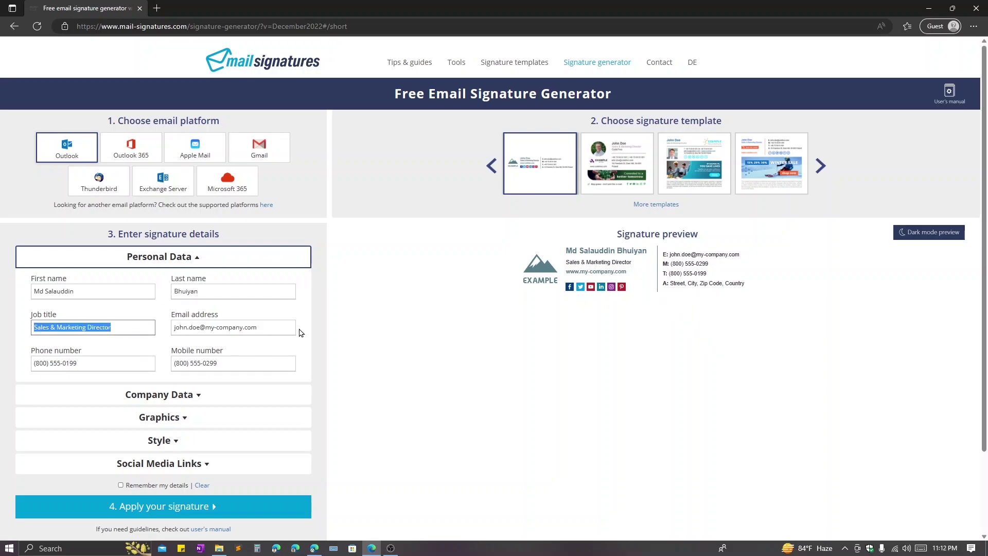
{"action": "type", "text": "Web Designer & Developer"}
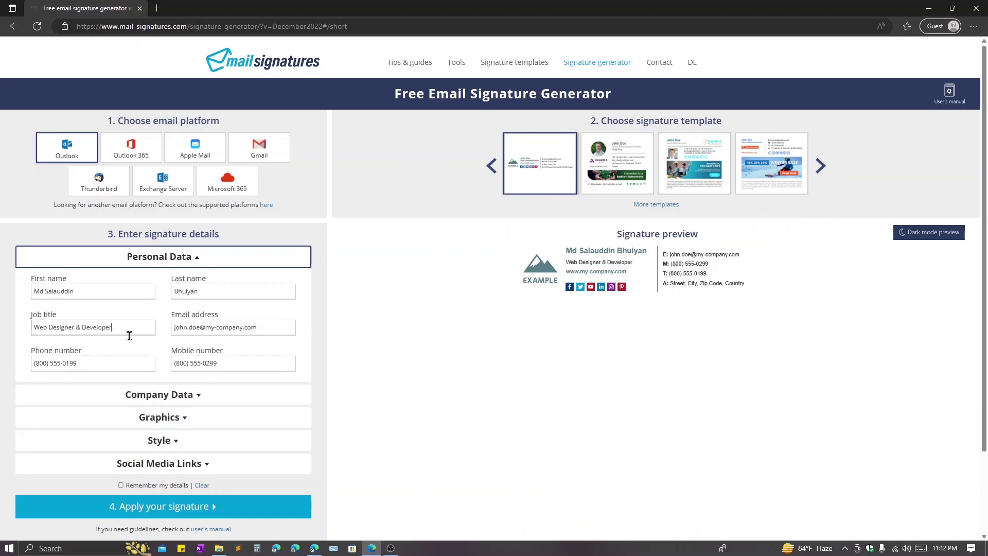
{"action": "triple_click", "coordinate": [257, 327]}
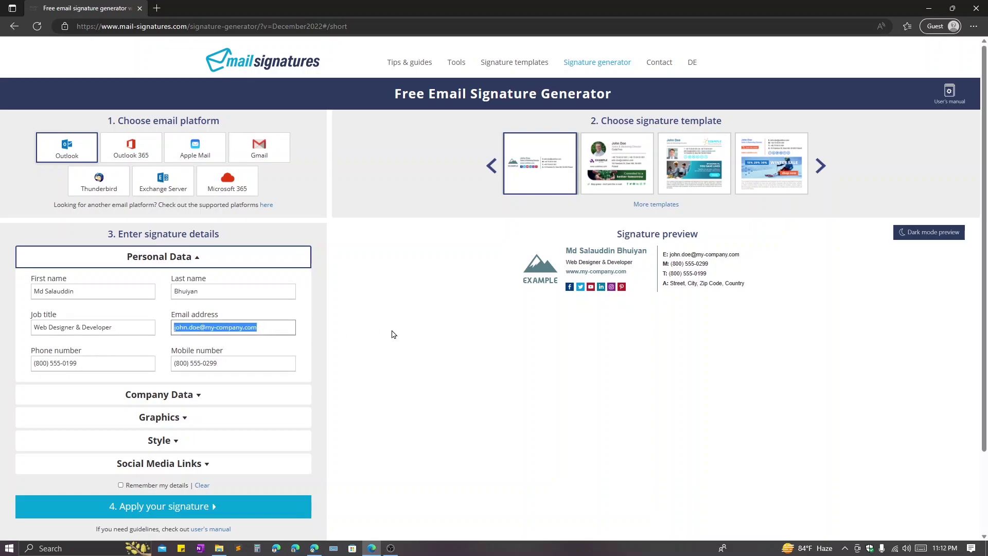
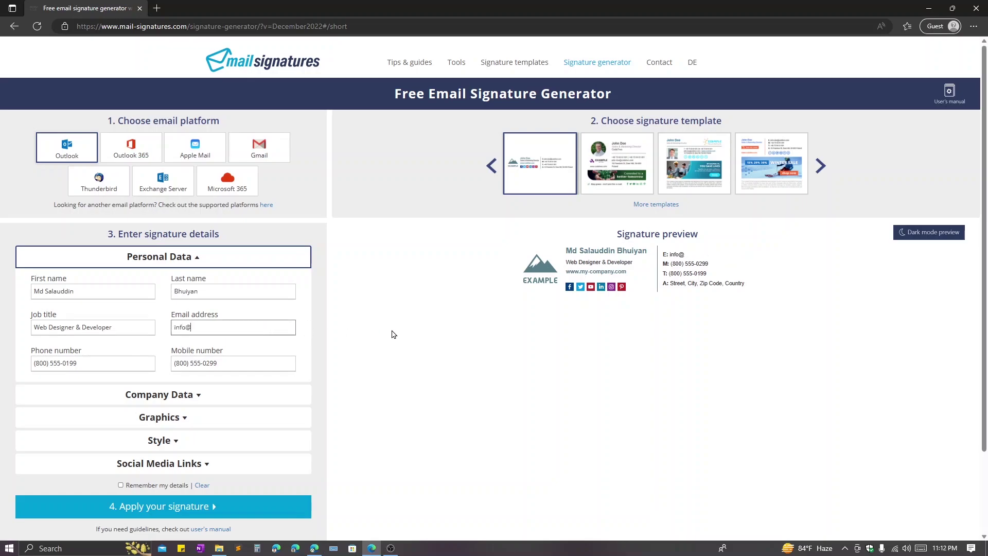
{"action": "triple_click", "coordinate": [136, 363]}
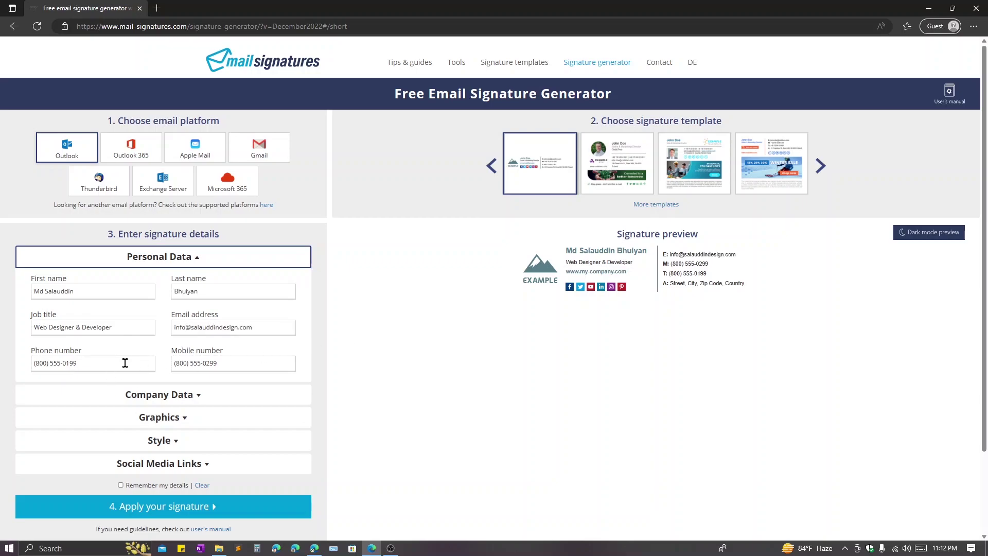
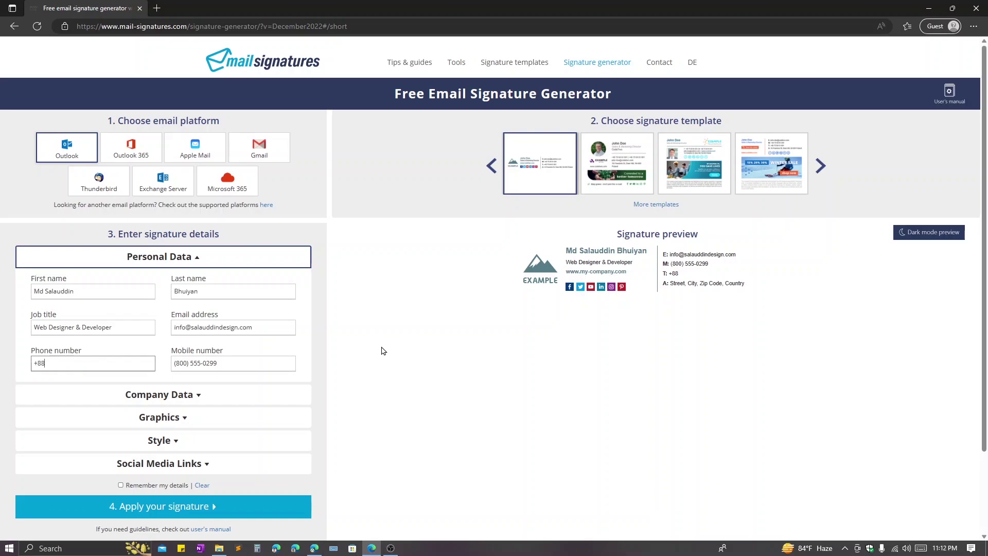
{"action": "triple_click", "coordinate": [251, 364]}
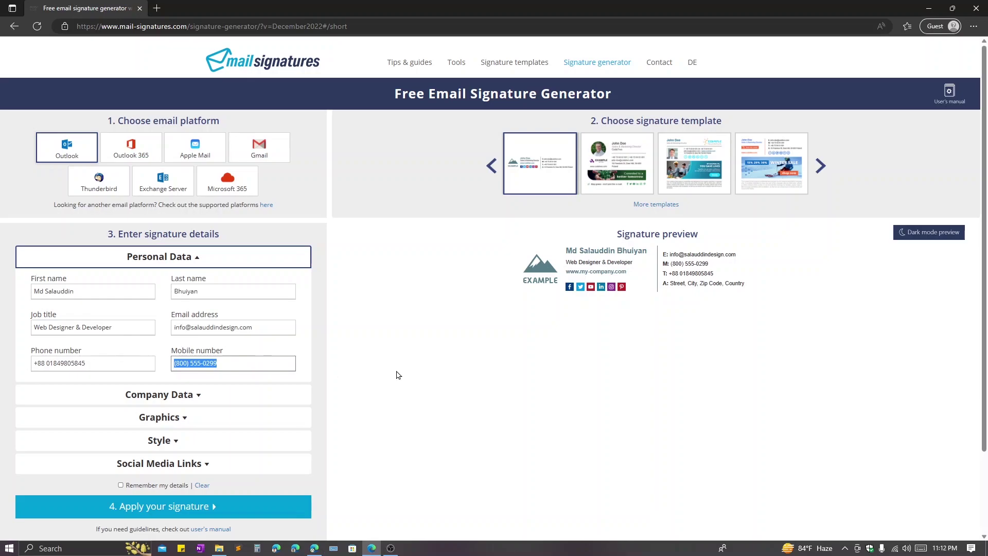
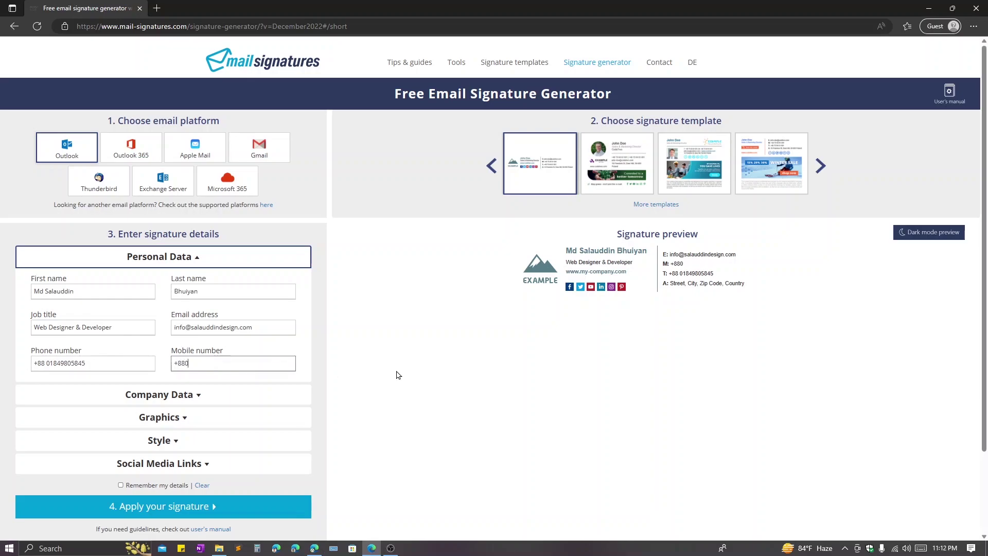
- Expand Company Data and enter the user's website address
{"action": "left_click", "coordinate": [194, 395]}
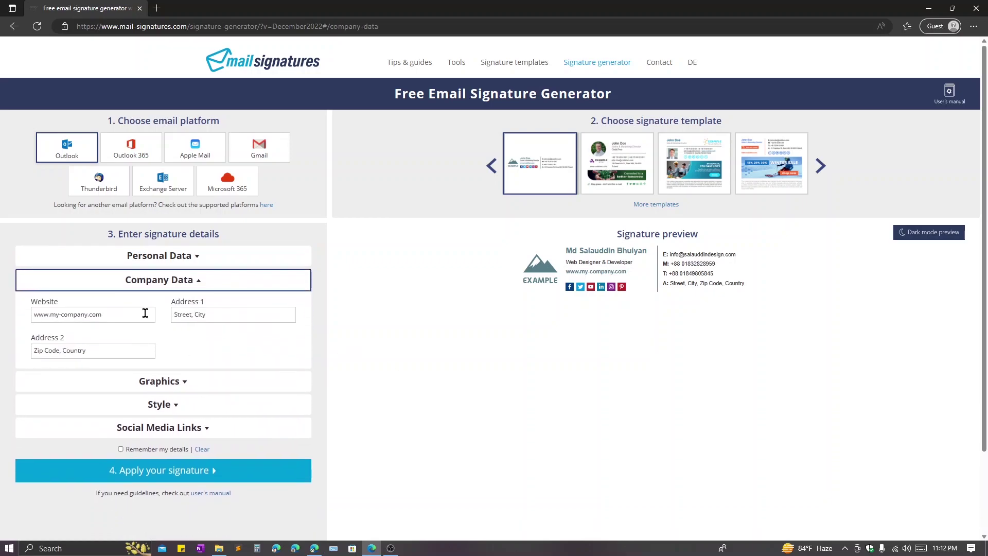
{"action": "triple_click", "coordinate": [142, 315]}
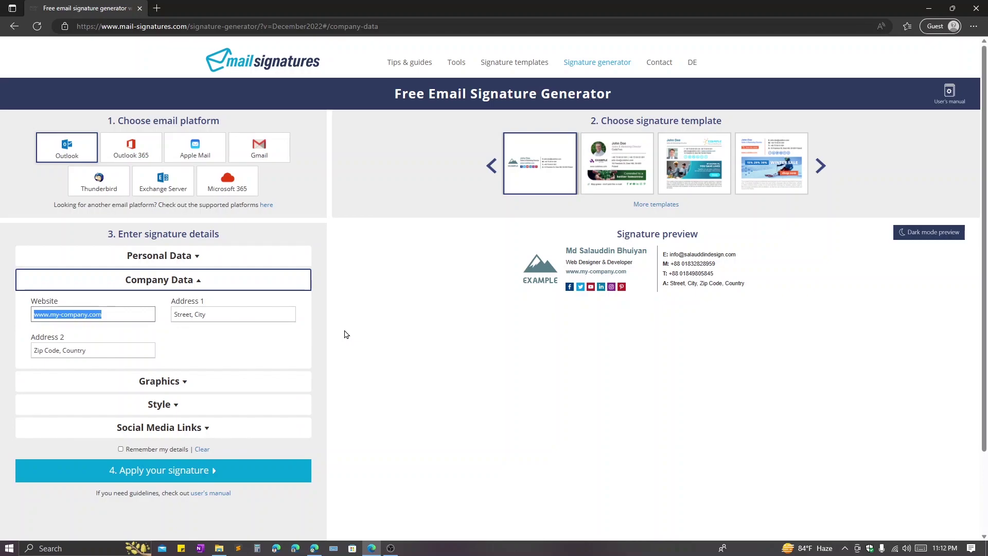
{"action": "type", "text": "s"}
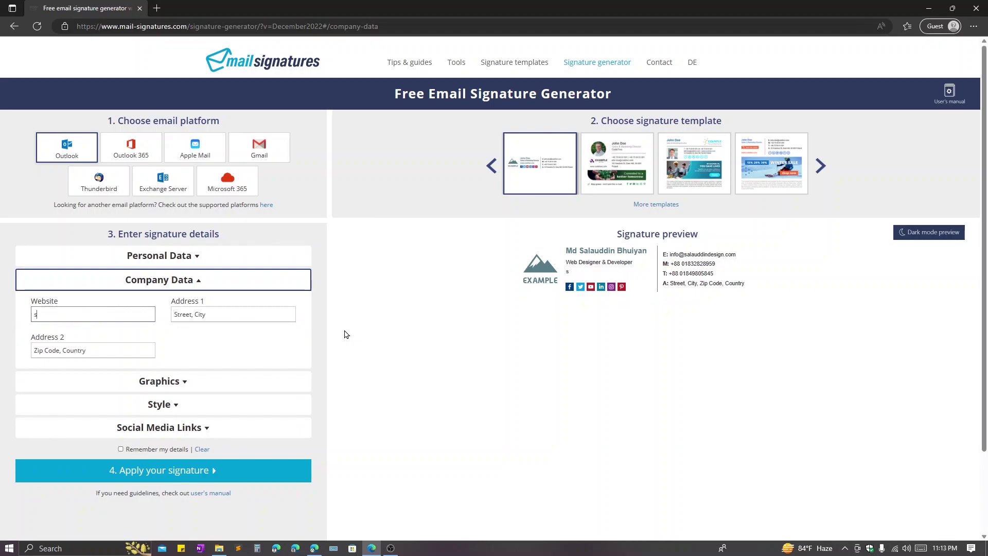
{"action": "key", "text": "ctrl+z"}
{"action": "key", "text": "Right"}
{"action": "key", "text": "ctrl+a"}
{"action": "type", "text": "www.salauddindesign.com"}
- Split the user's postal address across Address 1 and Address 2, then expand Graphics
{"action": "key", "text": "Tab"}
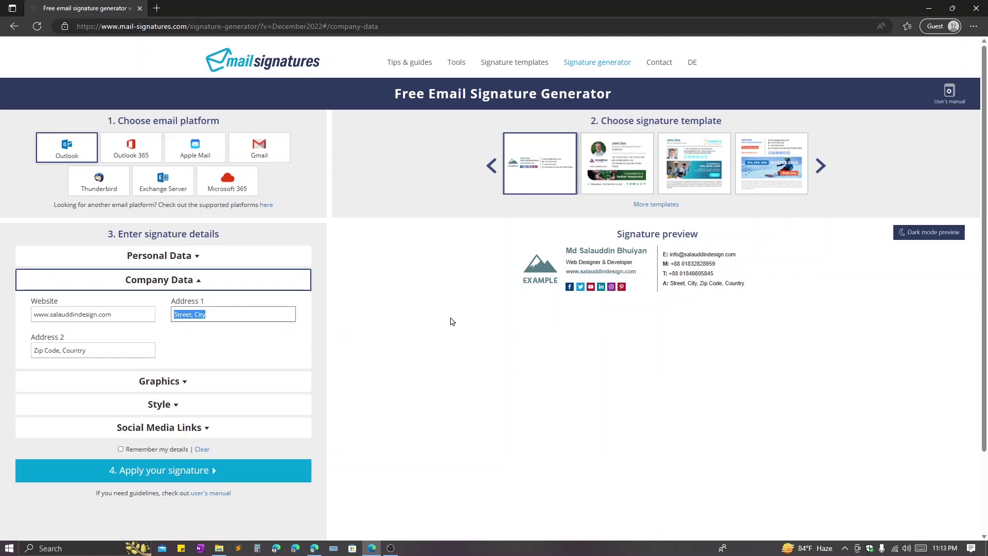
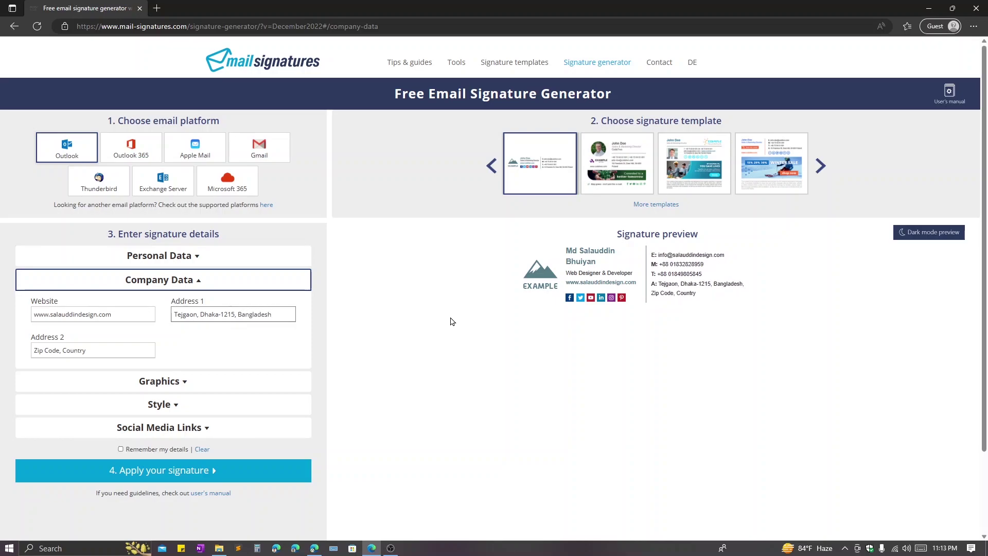
{"action": "key", "text": "Tab"}
{"action": "key", "text": "shift+Tab"}
{"action": "key", "text": "End"}
{"action": "key", "text": "ctrl+shift+Left"}
{"action": "key", "text": "BackSpace"}
{"action": "key", "text": "BackSpace"}
{"action": "key", "text": "BackSpace"}
{"action": "key", "text": "Tab"}
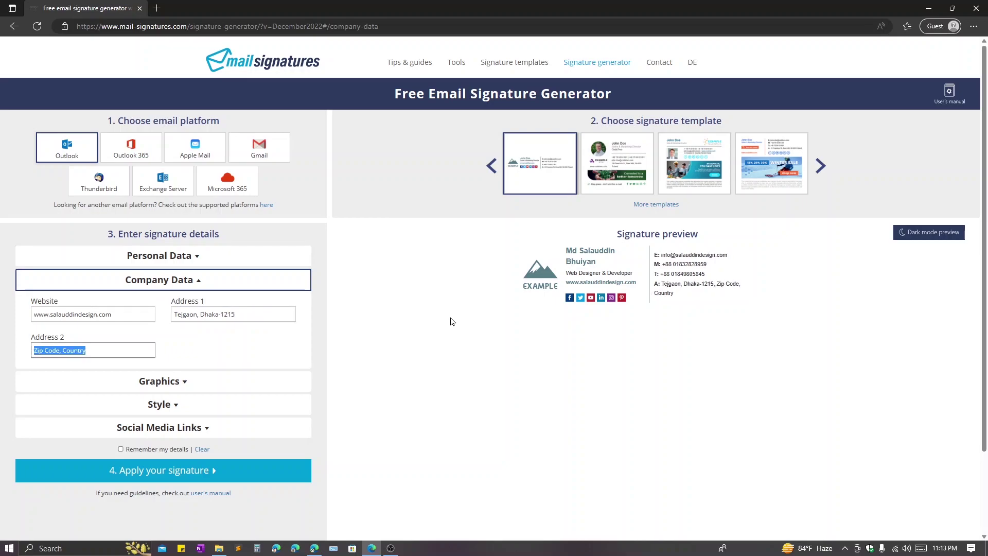
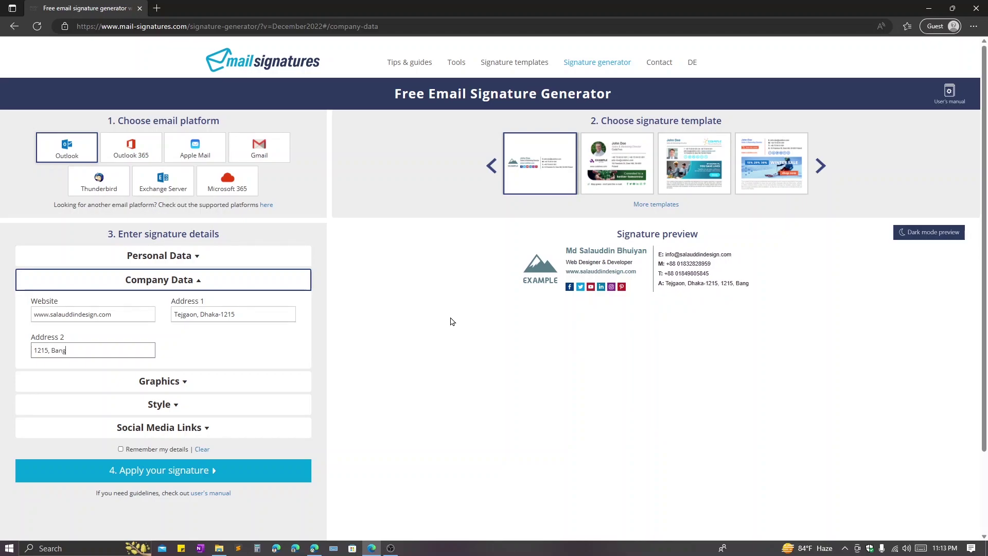
{"action": "left_click", "coordinate": [449, 318]}
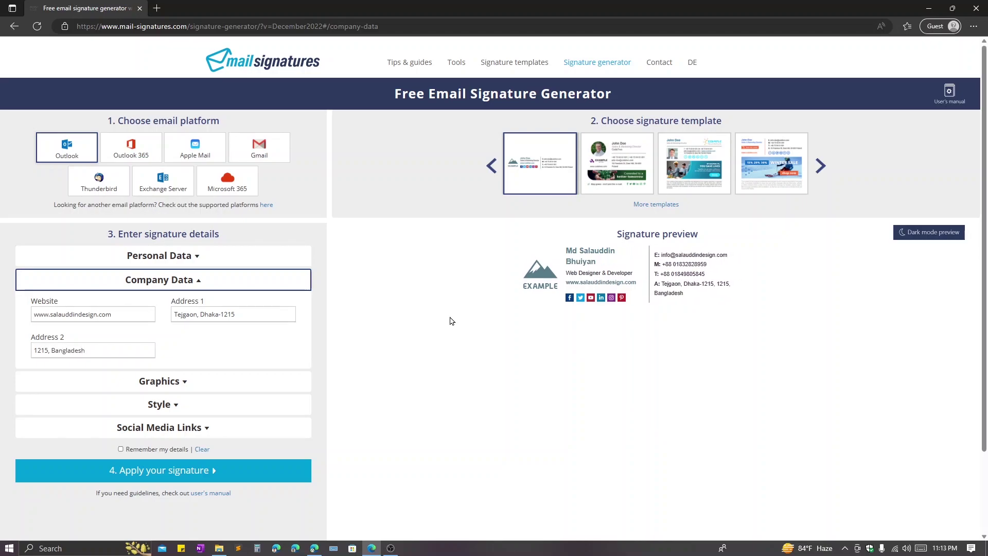
{"action": "left_click", "coordinate": [183, 384]}
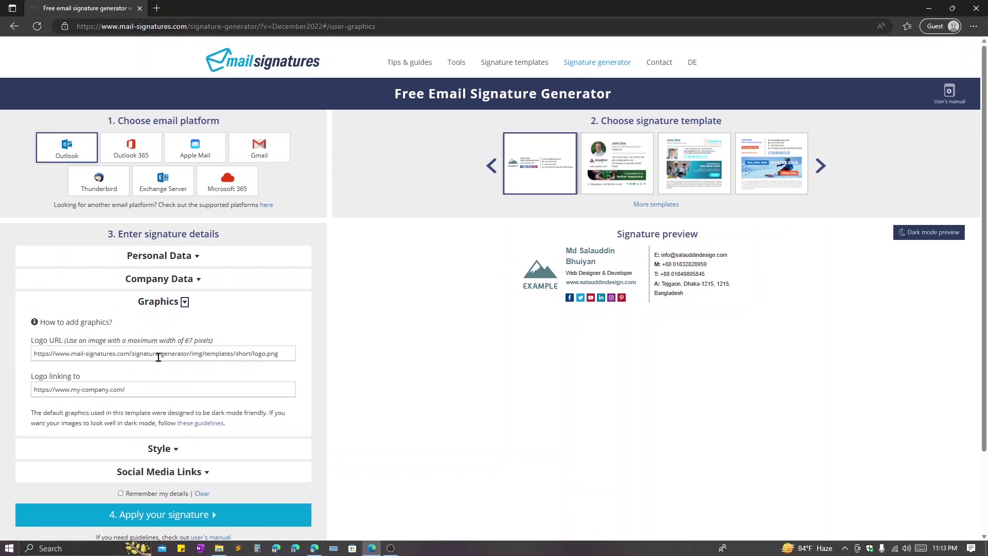
{"action": "triple_click", "coordinate": [158, 357]}
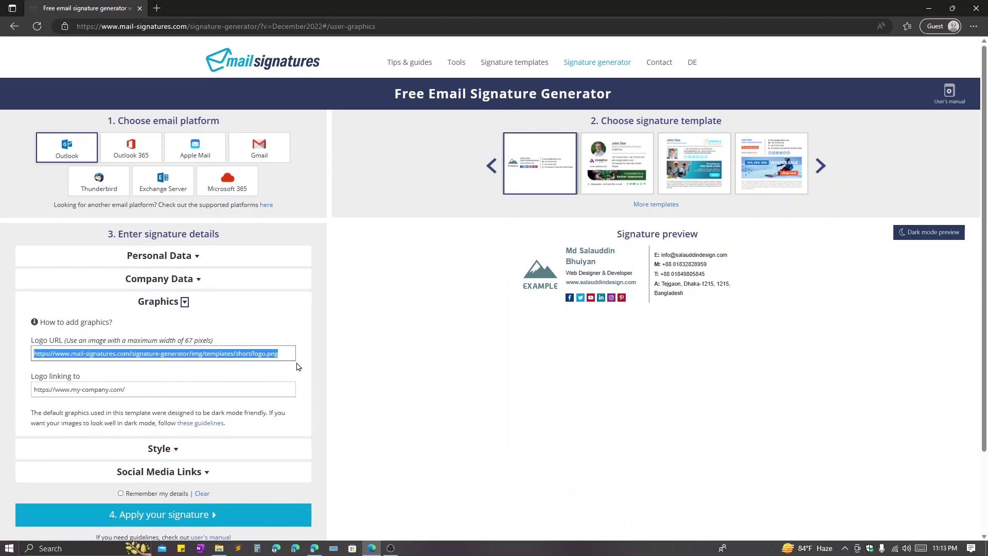
- Copy the turban portrait's file URL from the WordPress Media Library and paste it as the Logo URL
{"action": "left_click", "coordinate": [314, 548]}
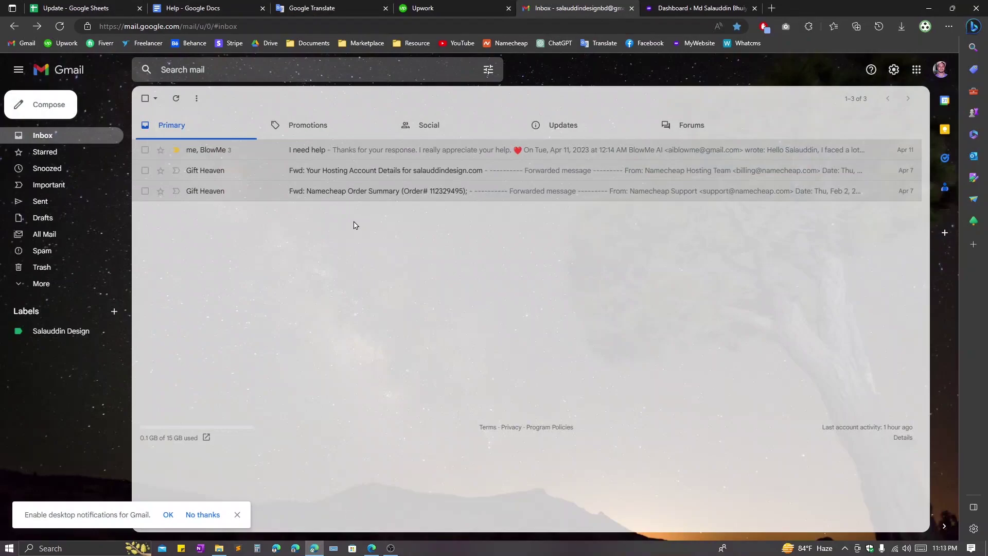
{"action": "left_click", "coordinate": [649, 8]}
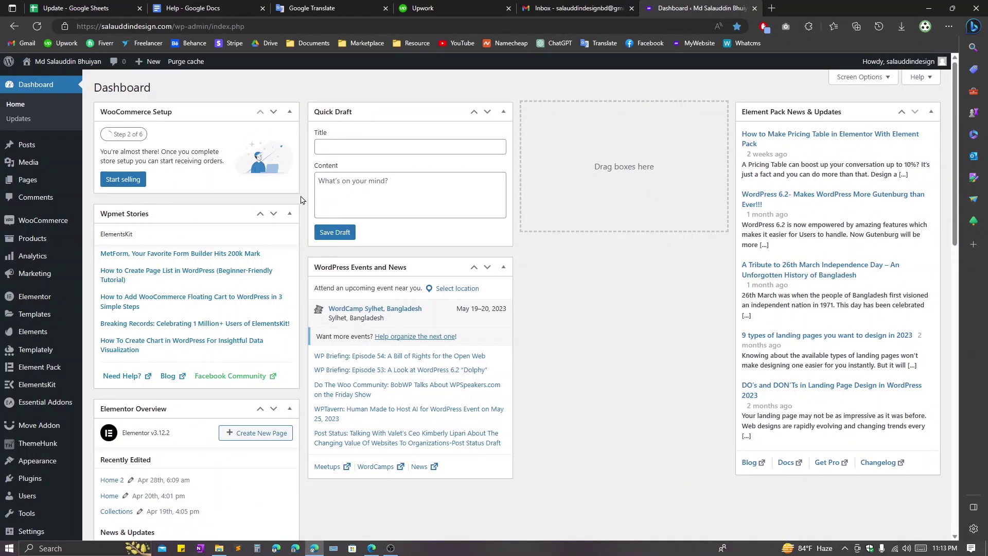
{"action": "left_click", "coordinate": [76, 252]}
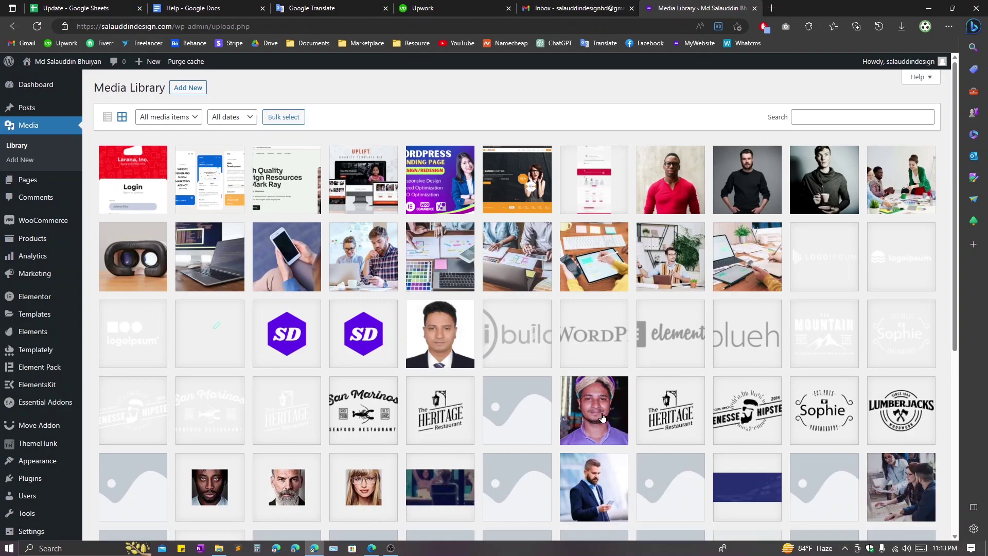
{"action": "left_click", "coordinate": [606, 420]}
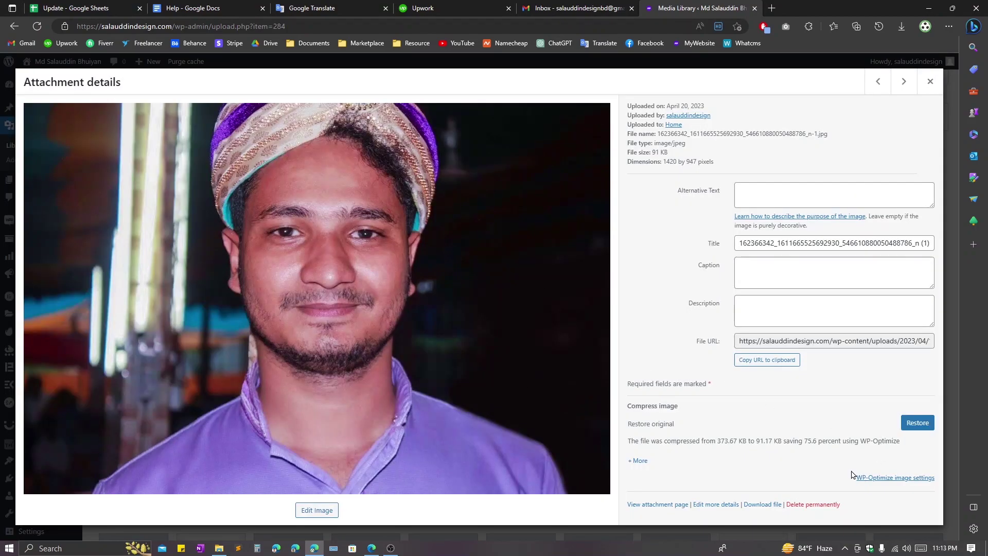
{"action": "left_click", "coordinate": [779, 360]}
{"action": "left_click", "coordinate": [371, 548]}
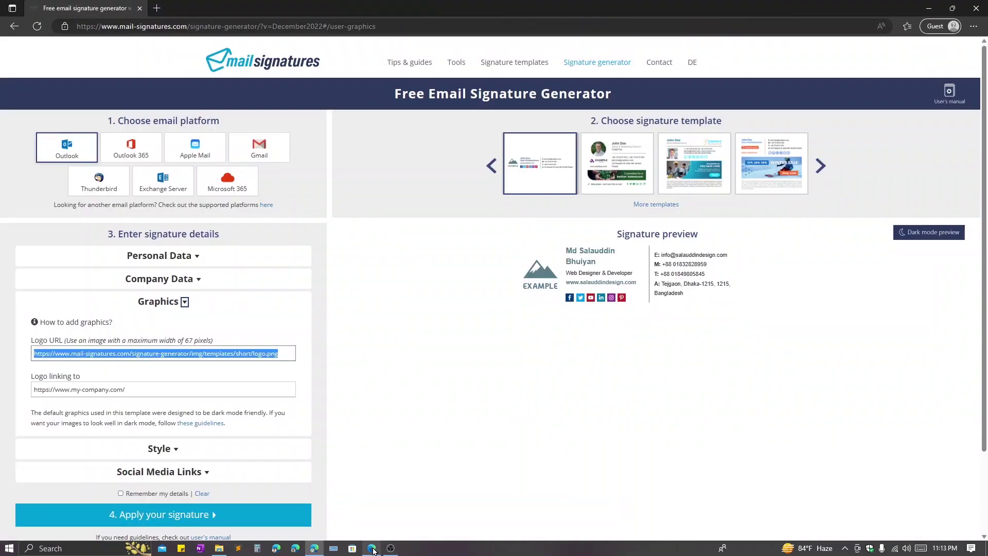
{"action": "key", "text": "ctrl+v"}
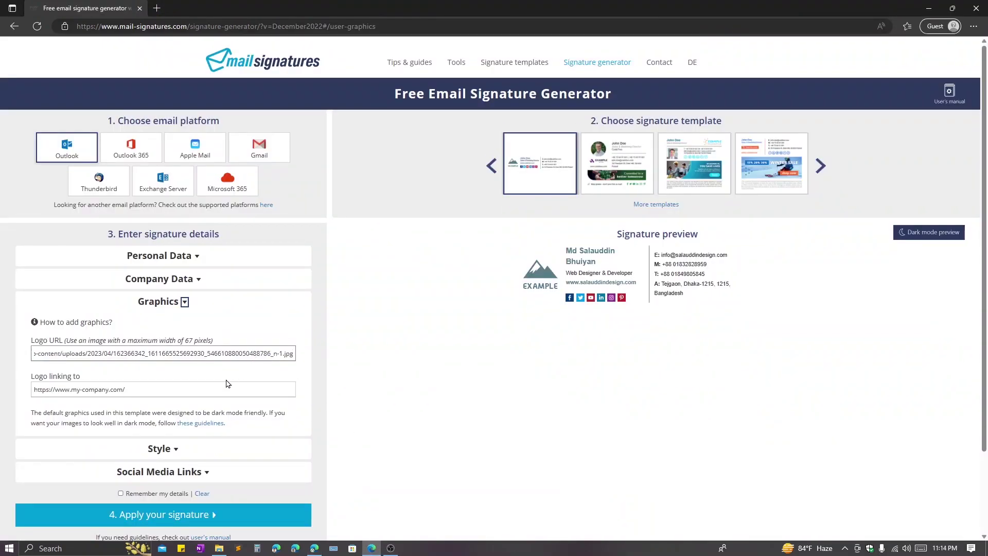
{"action": "key", "text": "Tab"}
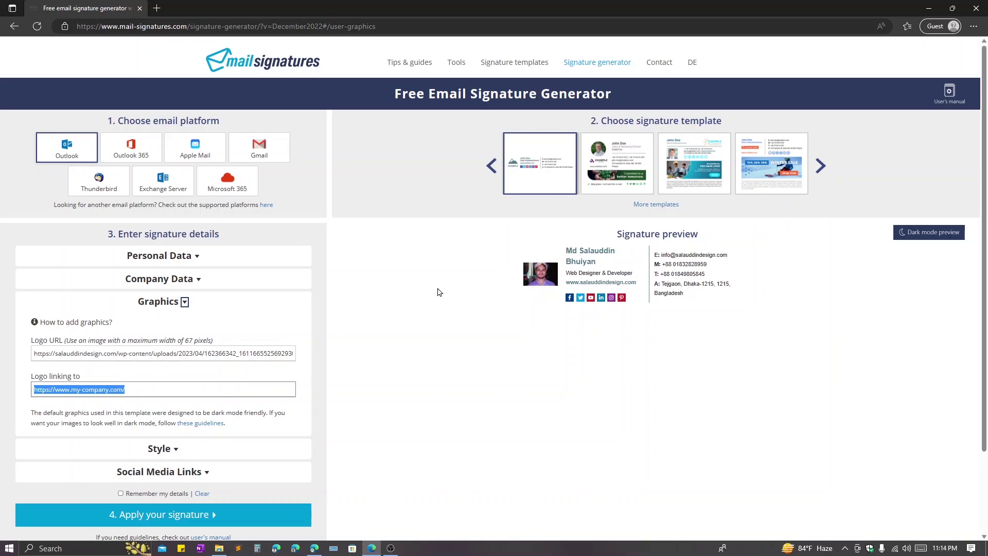
{"action": "left_click", "coordinate": [314, 548]}
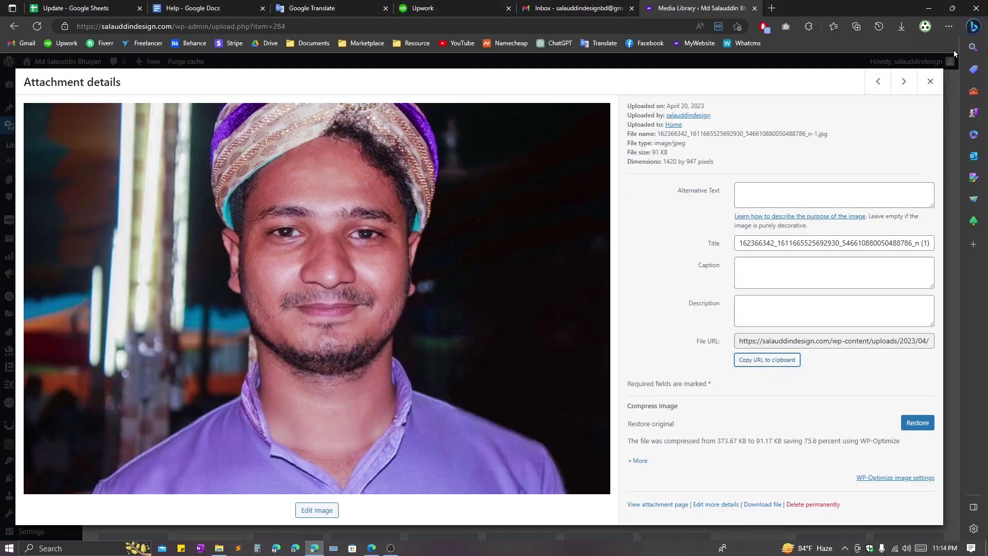
- Replace the Logo URL with the suit portrait's file URL from WordPress
{"action": "left_click", "coordinate": [929, 81]}
{"action": "left_click", "coordinate": [445, 344]}
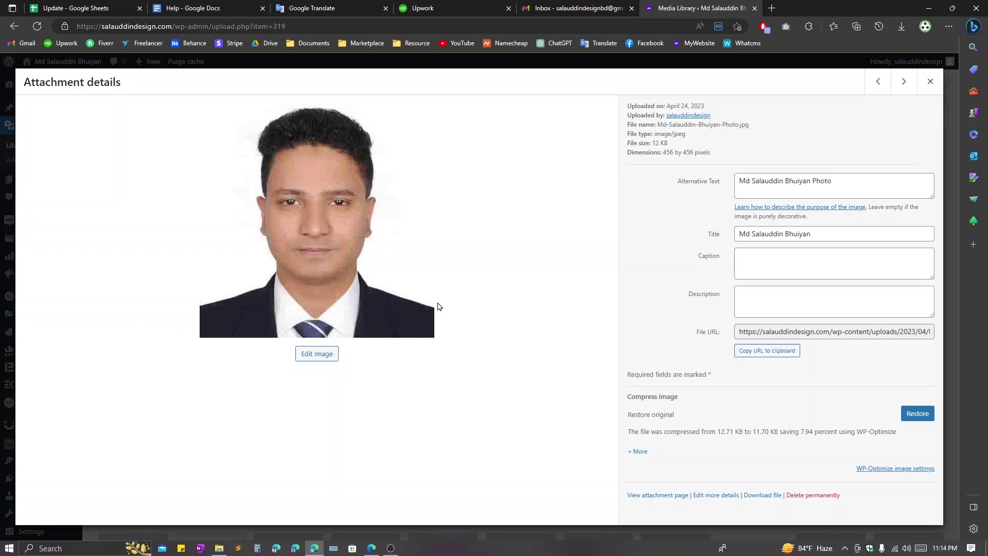
{"action": "left_click", "coordinate": [771, 351]}
{"action": "key", "text": "alt+Tab"}
{"action": "triple_click", "coordinate": [225, 351]}
{"action": "key", "text": "ctrl+v"}
{"action": "key", "text": "Tab"}
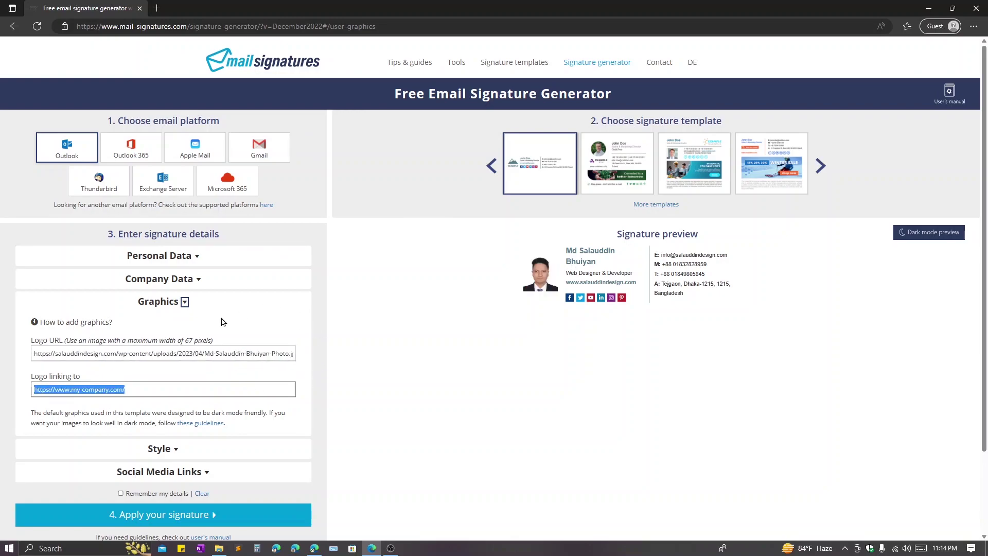
- Set Logo linking to the WordPress site's home address copied from the address bar
{"action": "left_click", "coordinate": [133, 392]}
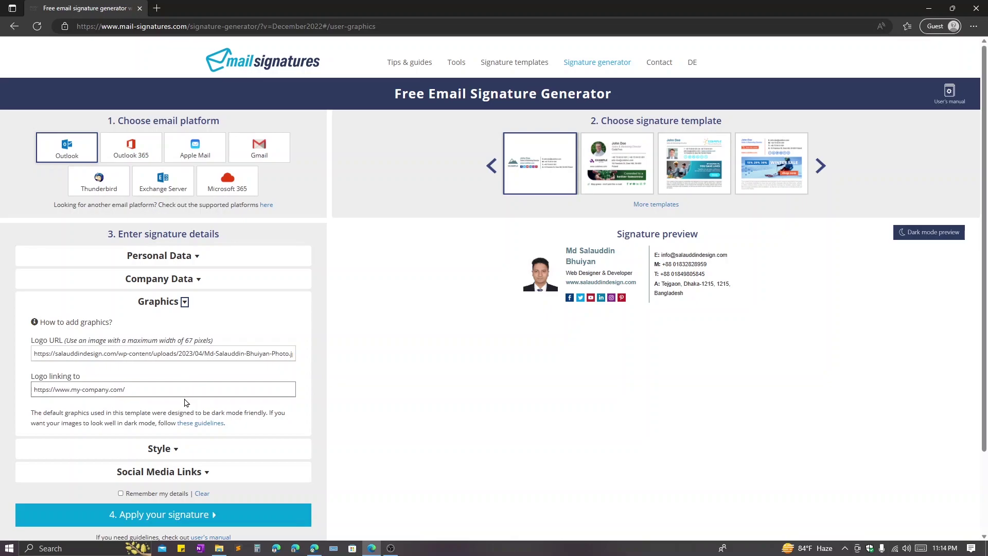
{"action": "key", "text": "ctrl+a"}
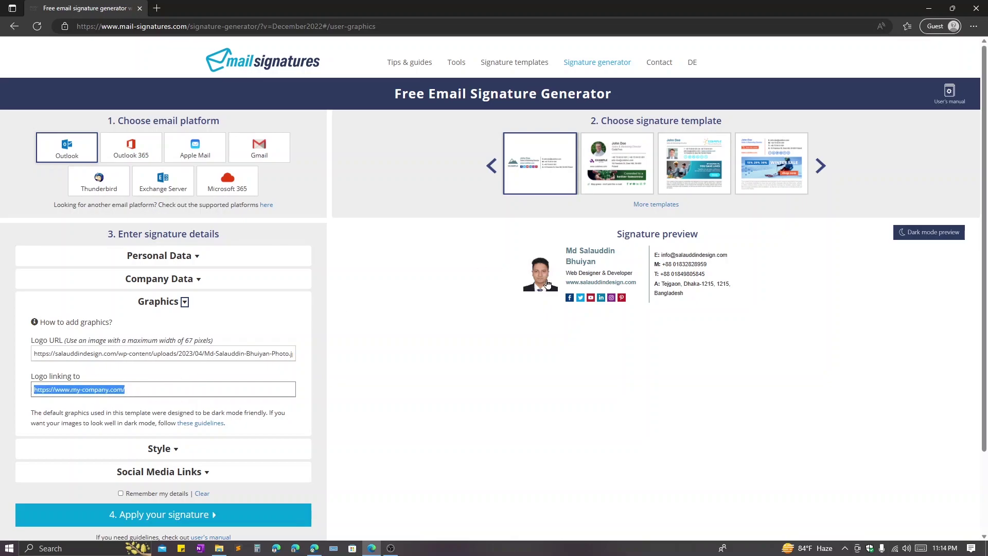
{"action": "key", "text": "alt+Tab"}
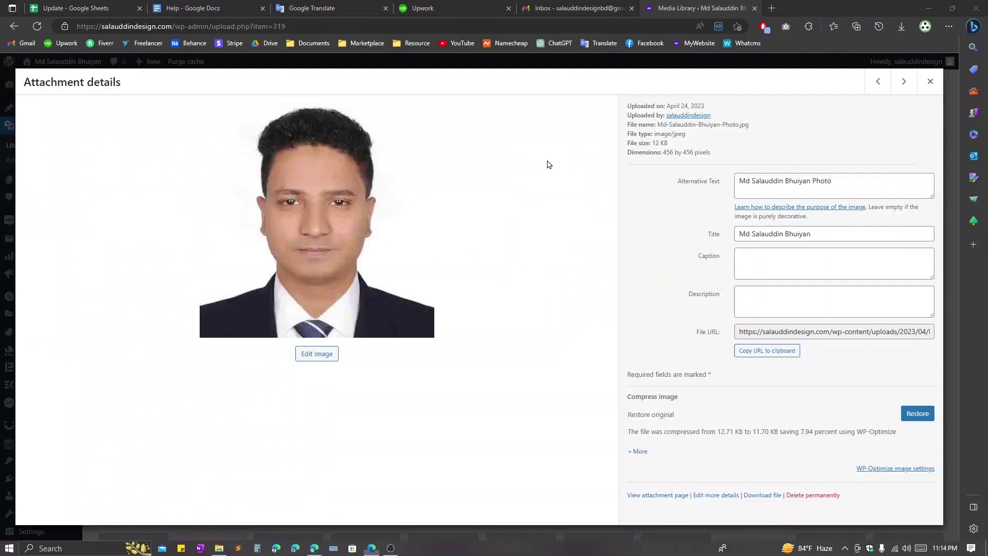
{"action": "left_click", "coordinate": [930, 82]}
{"action": "left_click", "coordinate": [165, 27]}
{"action": "left_click_drag", "start_coordinate": [172, 26], "coordinate": [9, 26]}
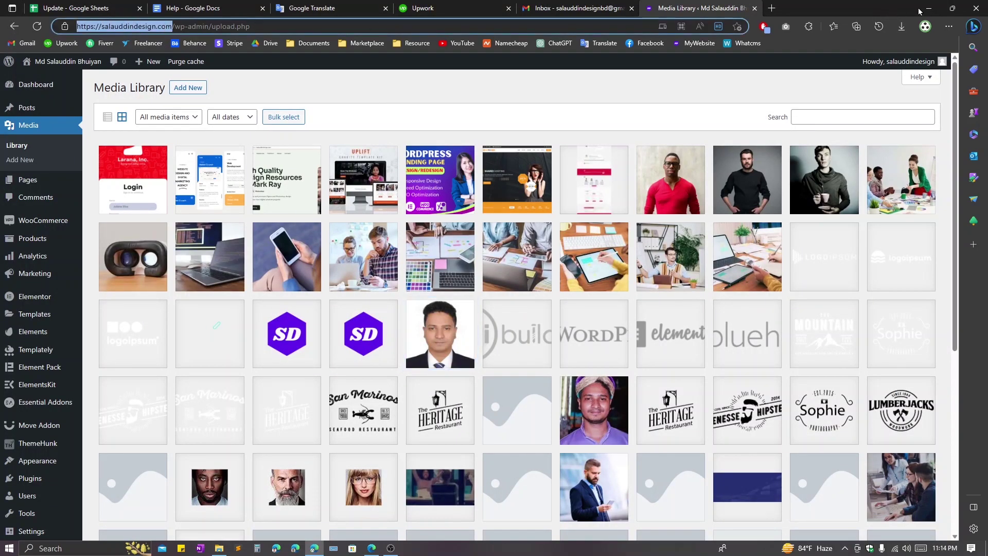
{"action": "left_click", "coordinate": [928, 8]}
{"action": "key", "text": "ctrl+v"}
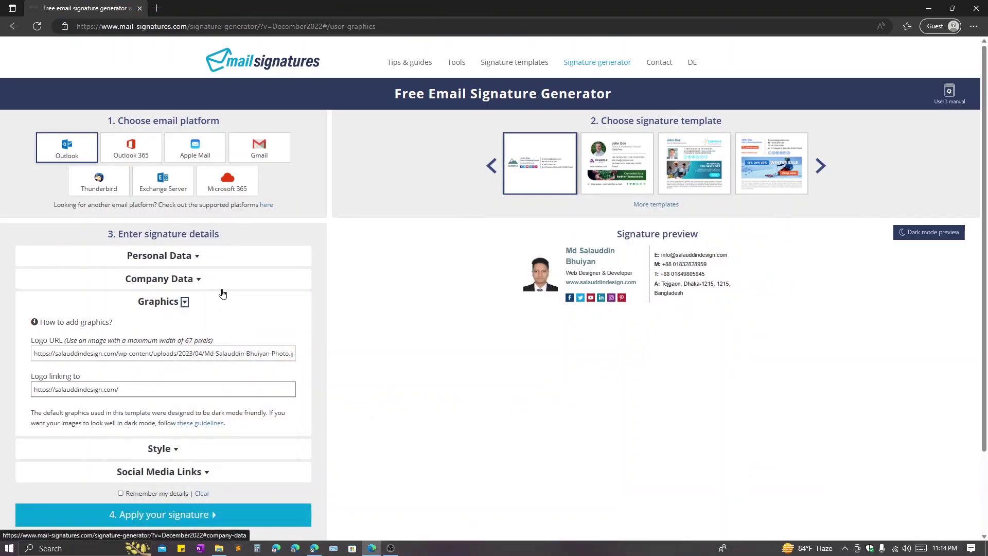
- Expand Style and set the first font colour to black (#000000)
{"action": "left_click", "coordinate": [175, 449]}
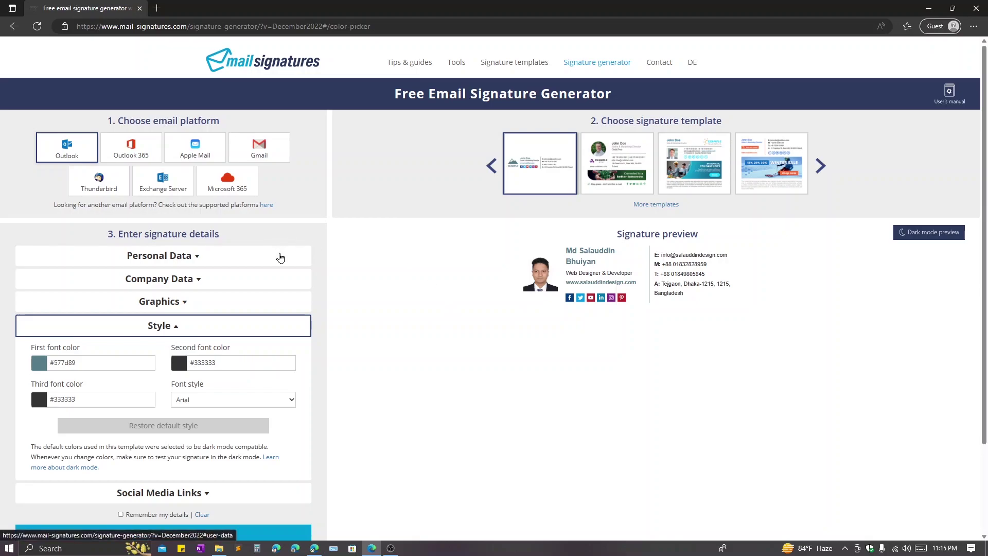
{"action": "left_click", "coordinate": [38, 366]}
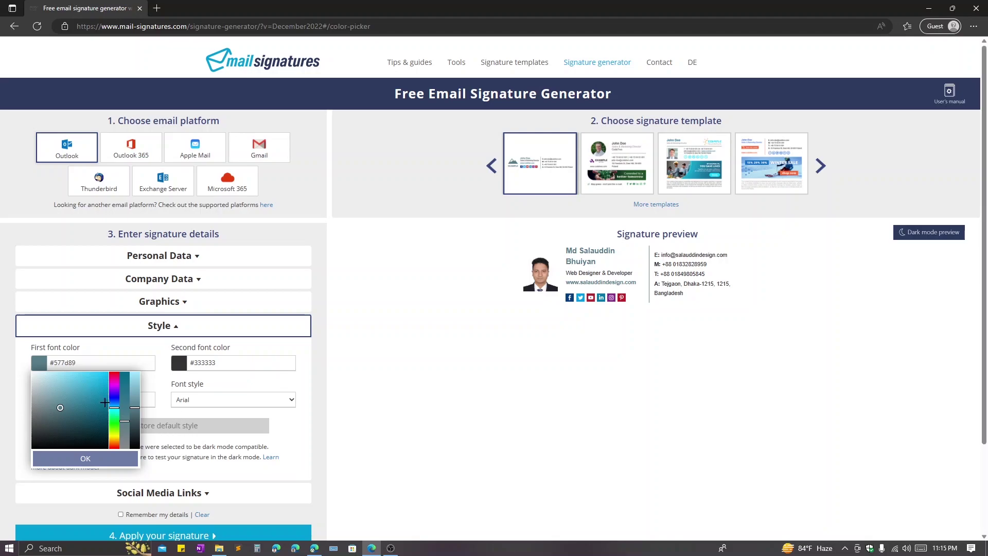
{"action": "left_click_drag", "start_coordinate": [89, 407], "coordinate": [122, 462]}
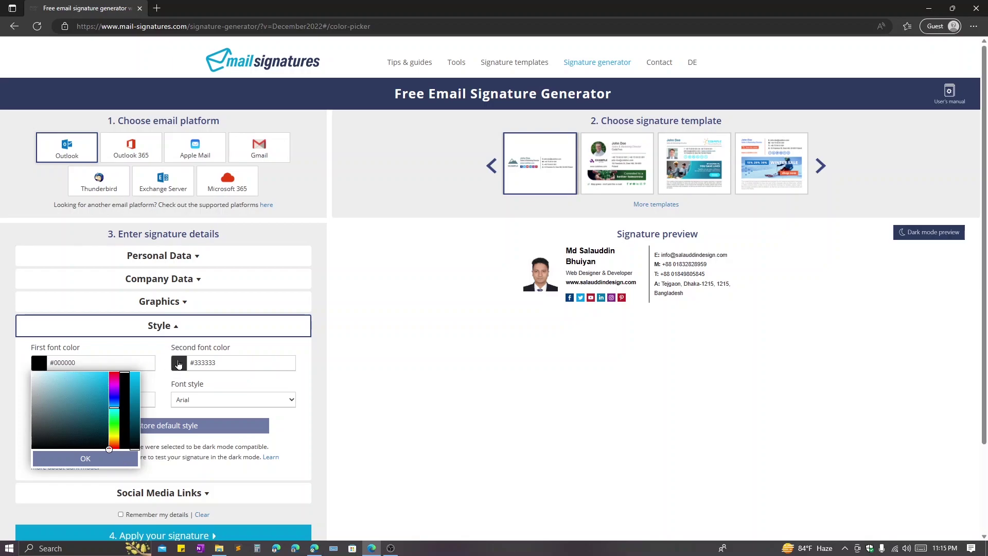
- Set the second font colour to grey #787878, keeping the third colour and Arial font
{"action": "left_click", "coordinate": [179, 364]}
{"action": "left_click_drag", "start_coordinate": [274, 421], "coordinate": [277, 411]}
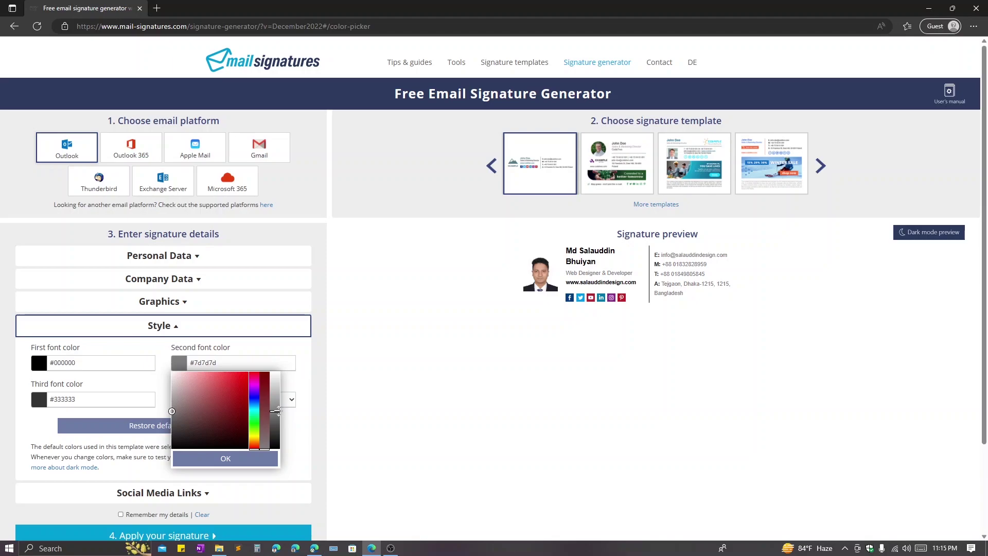
{"action": "left_click_drag", "start_coordinate": [271, 412], "coordinate": [276, 413]}
{"action": "left_click", "coordinate": [1, 364]}
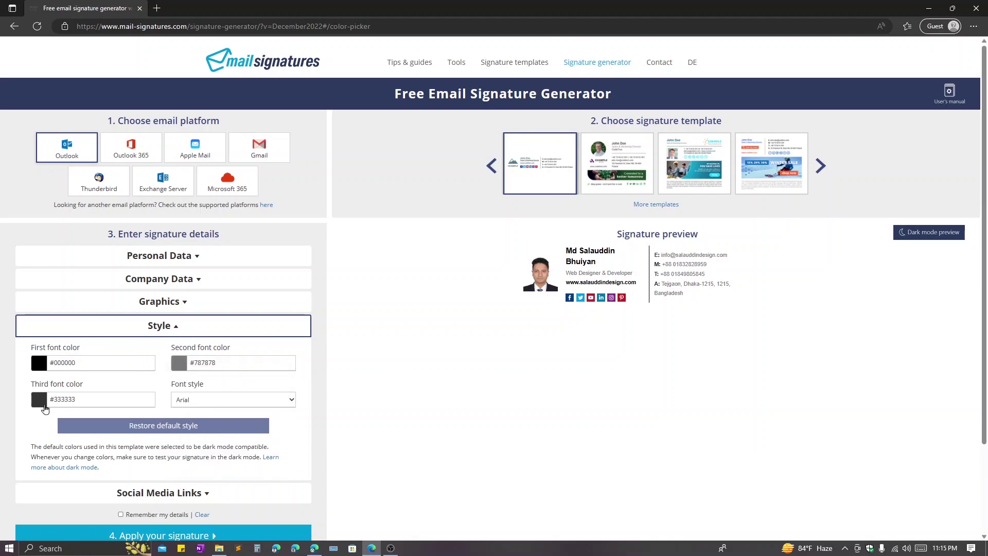
{"action": "left_click", "coordinate": [42, 398]}
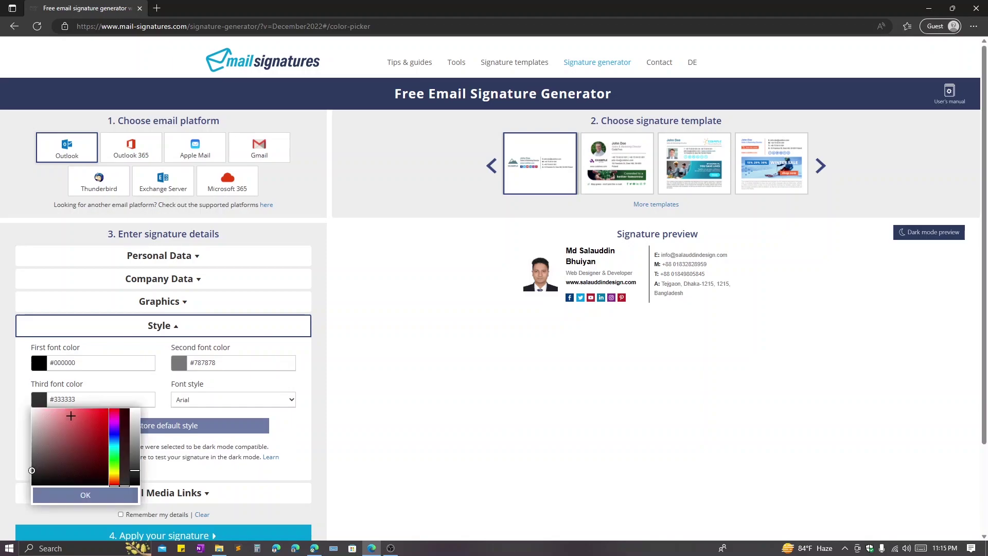
{"action": "left_click", "coordinate": [1, 382]}
{"action": "left_click", "coordinate": [227, 400]}
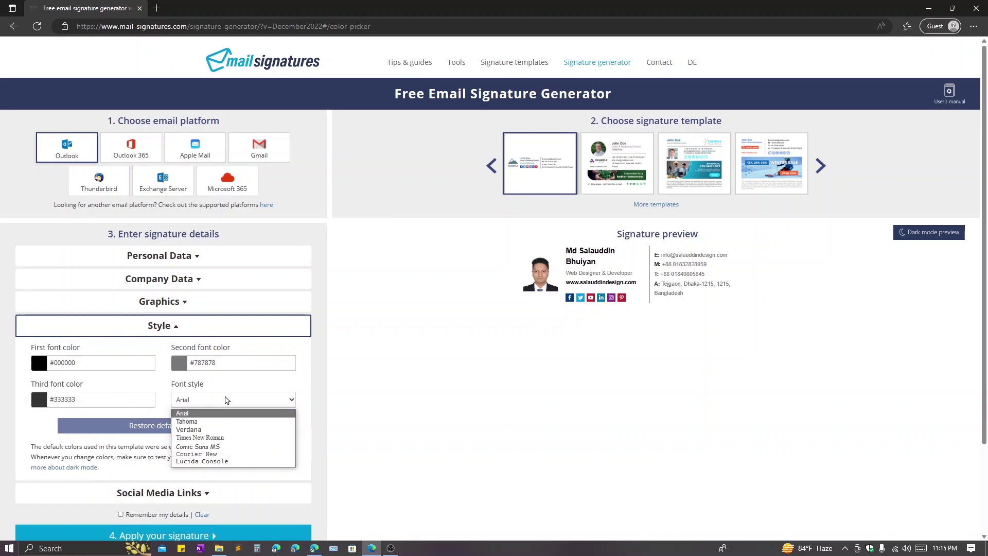
{"action": "left_click", "coordinate": [221, 403]}
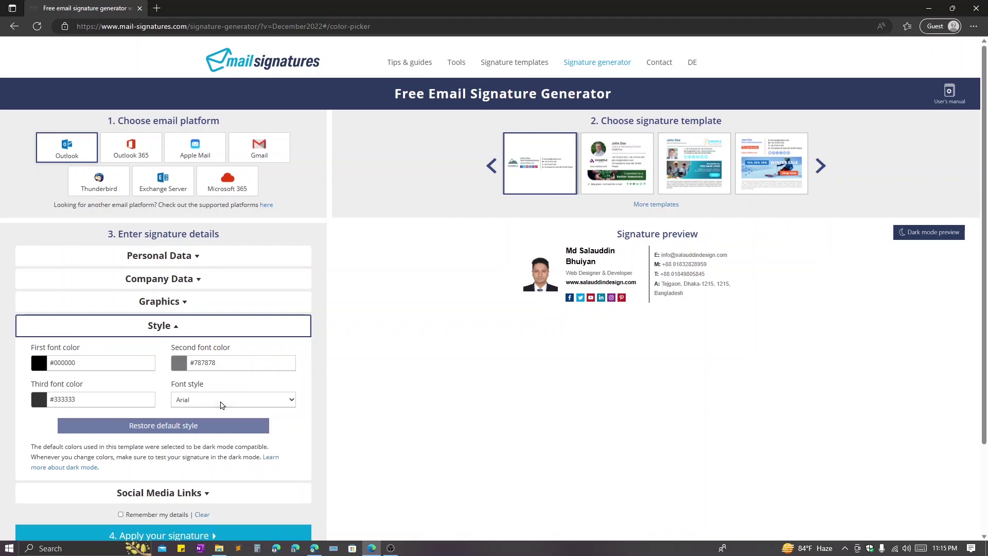
- Collapse Style, expand social links, and replace the Twitter and Facebook placeholder handles
{"action": "left_click", "coordinate": [177, 334]}
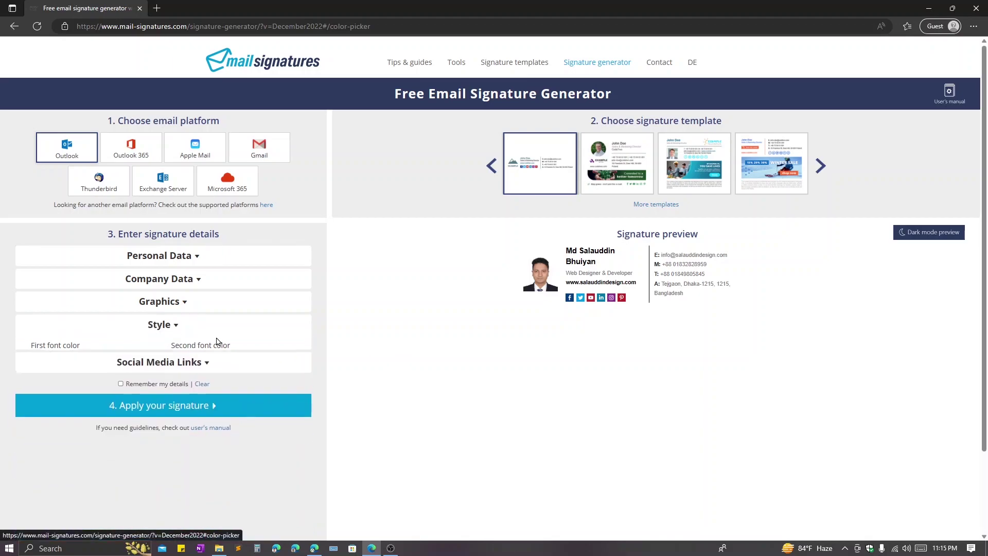
{"action": "left_click", "coordinate": [179, 346]}
{"action": "triple_click", "coordinate": [137, 311]}
{"action": "left_click_drag", "start_coordinate": [150, 311], "coordinate": [95, 307]}
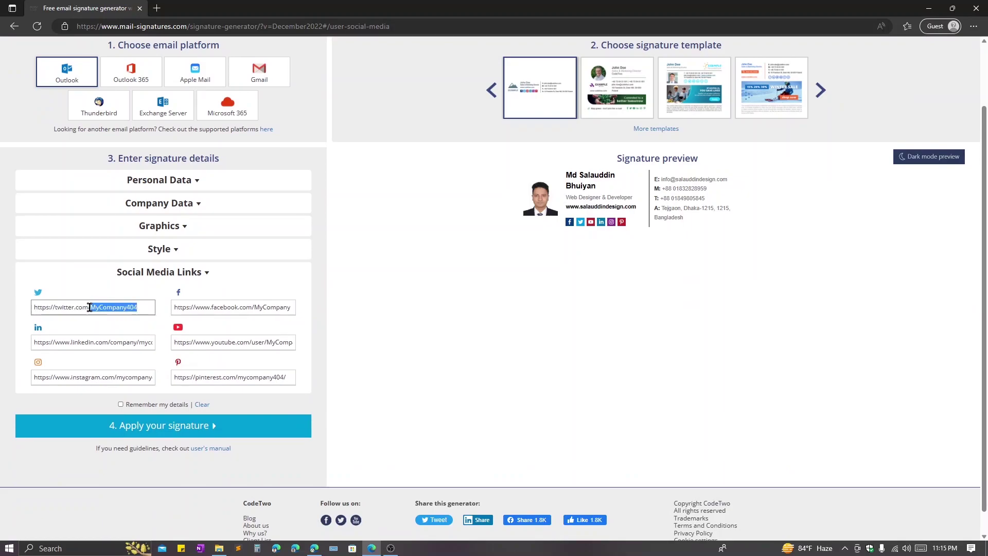
{"action": "type", "text": "sa"}
{"action": "key", "text": "ctrl+shift+Left"}
{"action": "key", "text": "ctrl+c"}
{"action": "left_click_drag", "start_coordinate": [254, 307], "coordinate": [320, 309]}
{"action": "left_click", "coordinate": [251, 309]}
{"action": "left_click_drag", "start_coordinate": [255, 308], "coordinate": [298, 308]}
{"action": "key", "text": "ctrl+v"}
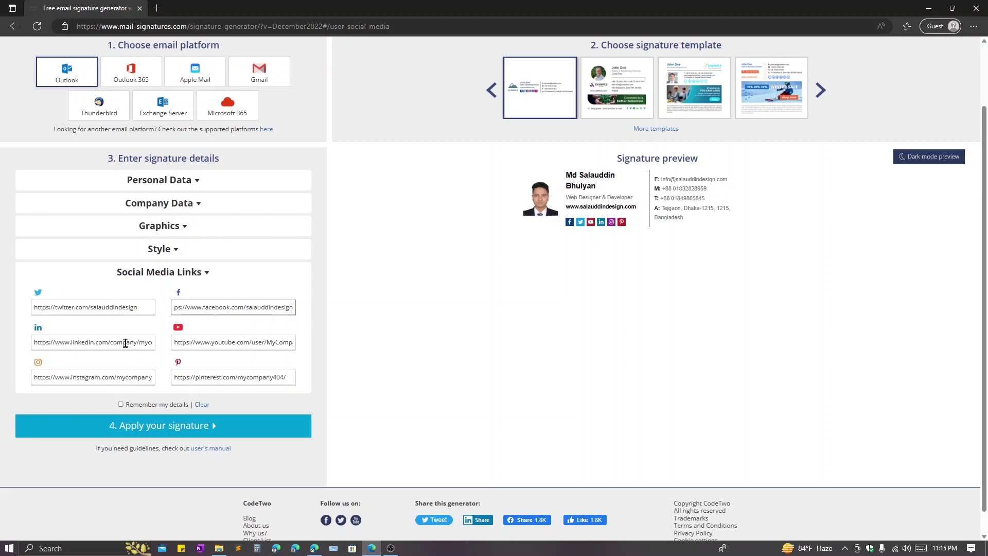
- Copy the user's LinkedIn profile address from a new tab into the LinkedIn field
{"action": "triple_click", "coordinate": [125, 343]}
{"action": "left_click", "coordinate": [314, 548]}
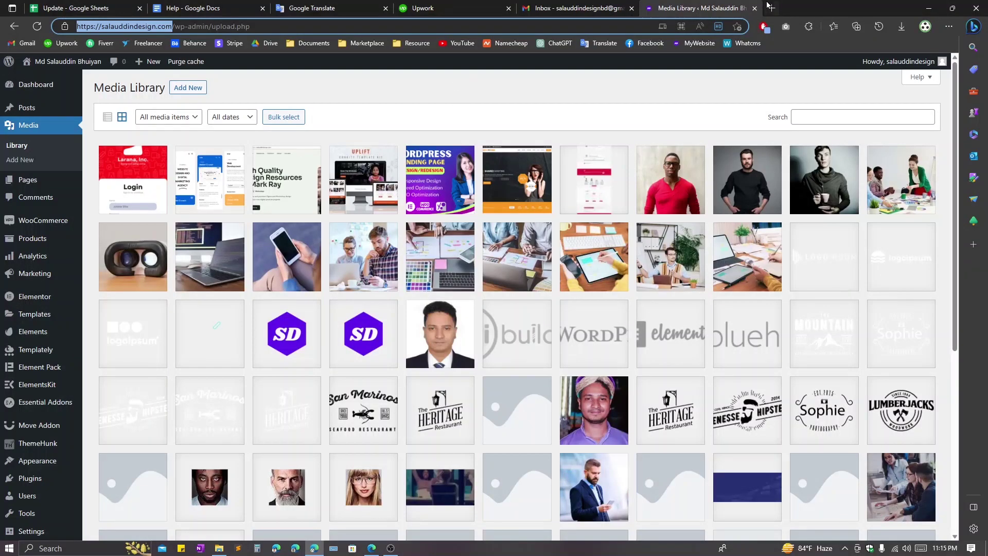
{"action": "left_click", "coordinate": [770, 7]}
{"action": "type", "text": "linkedin.com"}
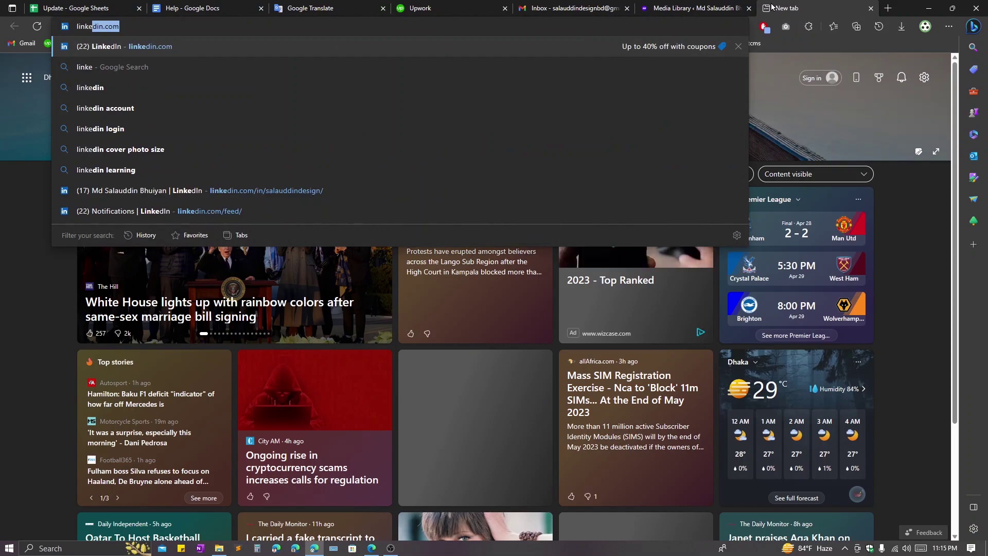
{"action": "key", "text": "Up"}
{"action": "key", "text": "Up"}
{"action": "key", "text": "Escape"}
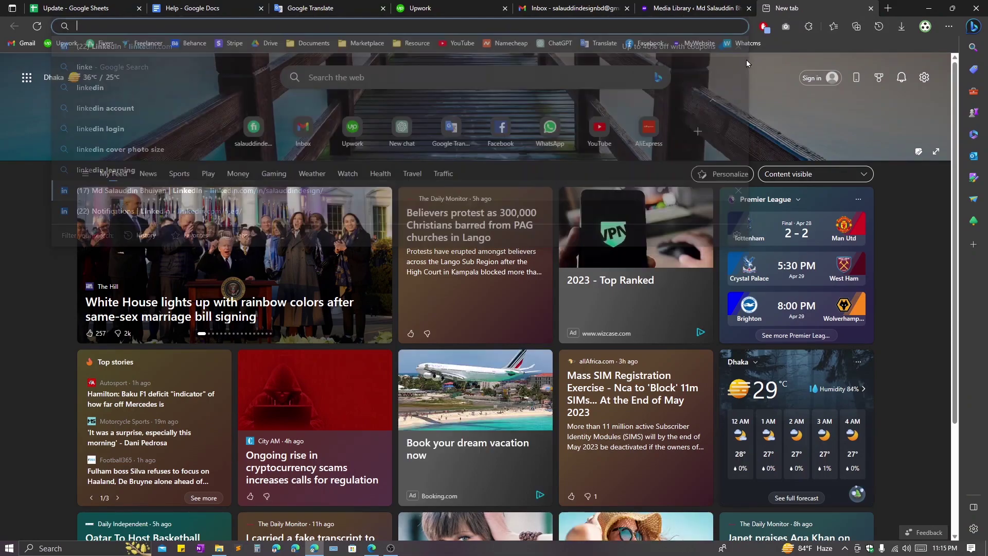
{"action": "left_click", "coordinate": [870, 8]}
{"action": "left_click", "coordinate": [923, 6]}
{"action": "type", "text": "https://www.linkedin.com/in/salauddindesign/"}
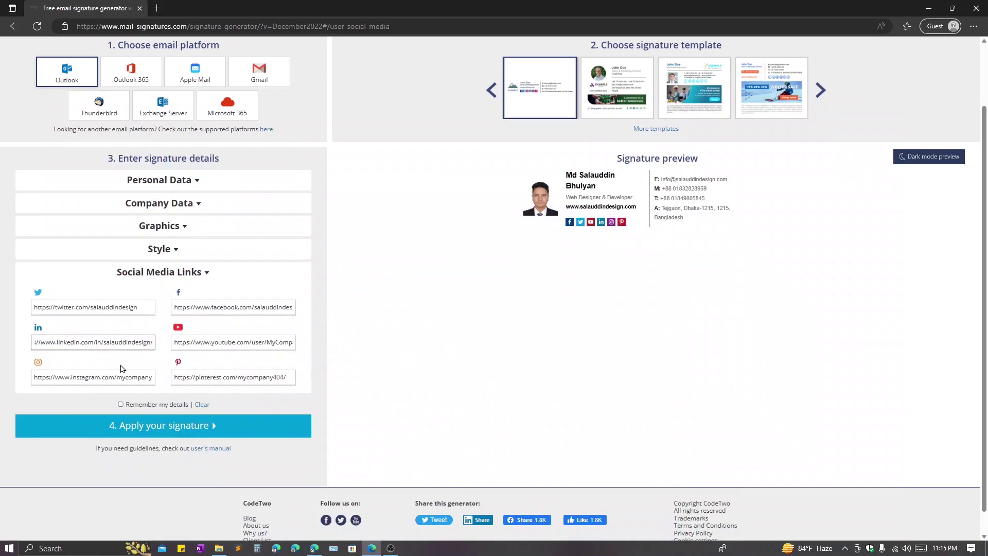
- Review the LinkedIn, Twitter and YouTube link fields, leaving the YouTube address selected
{"action": "left_click", "coordinate": [227, 345]}
{"action": "left_click", "coordinate": [140, 345]}
{"action": "left_click", "coordinate": [130, 304]}
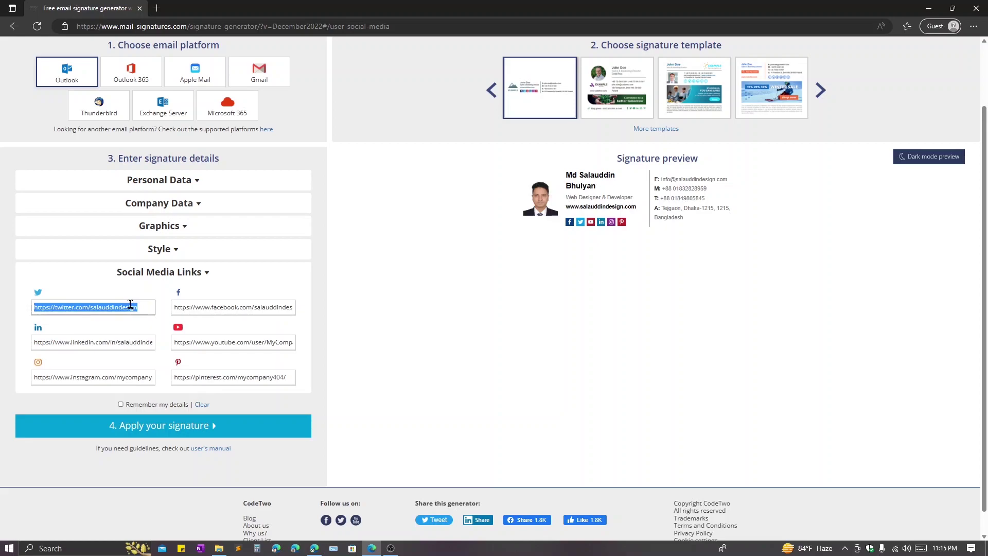
{"action": "left_click_drag", "start_coordinate": [134, 310], "coordinate": [91, 307]}
{"action": "left_click", "coordinate": [255, 343]}
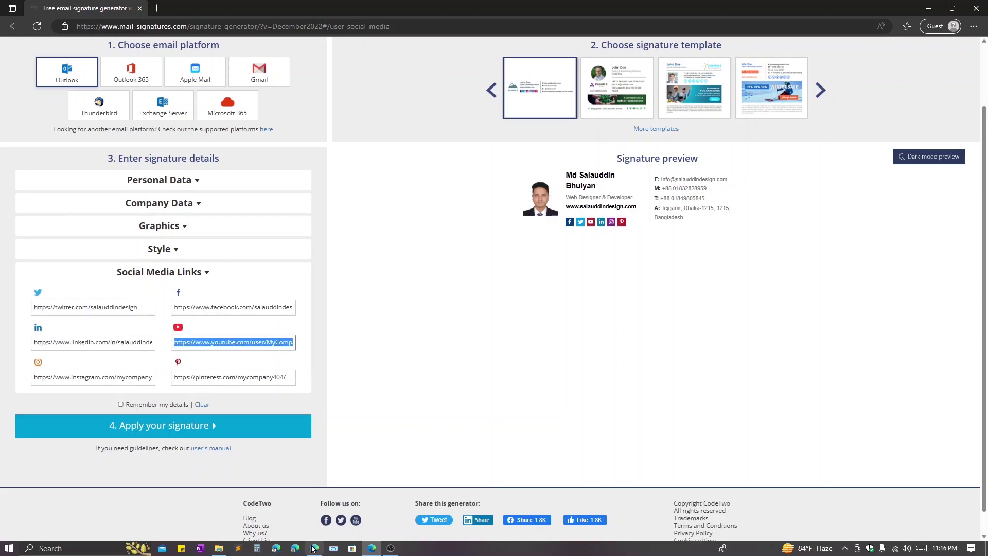
{"action": "left_click", "coordinate": [312, 548]}
- Visit YouTube in a new tab, then select the generator's YouTube link text
{"action": "left_click", "coordinate": [772, 8]}
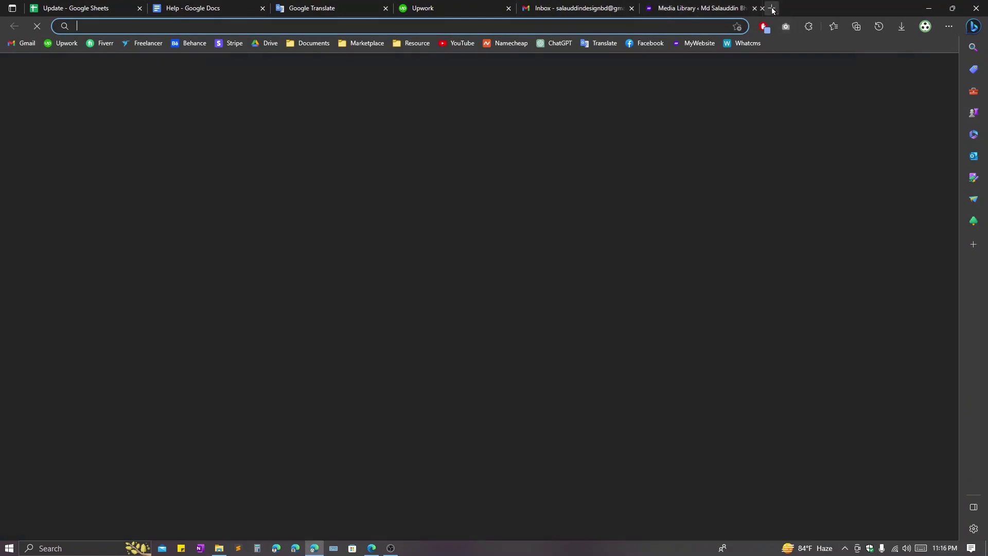
{"action": "type", "text": "y"}
{"action": "left_click", "coordinate": [484, 42]}
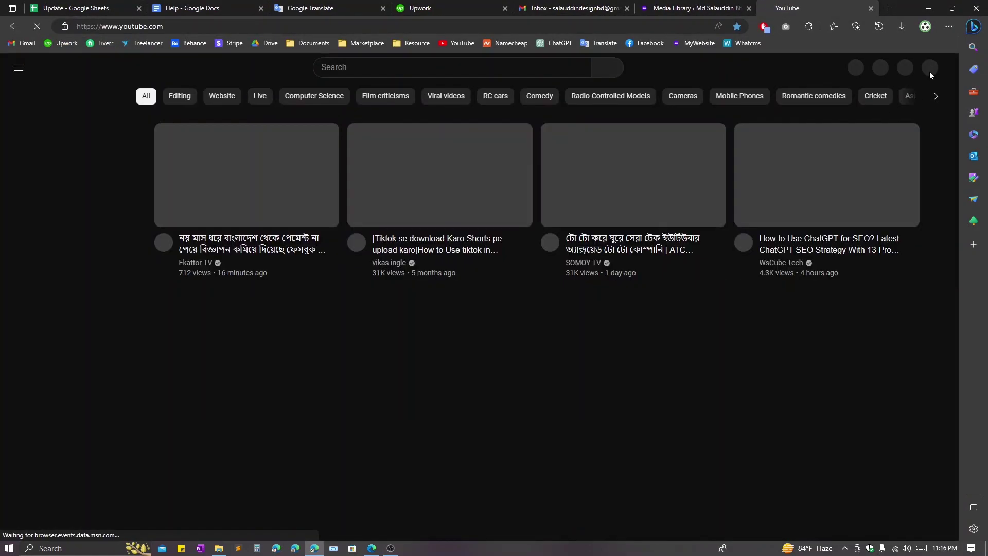
{"action": "left_click", "coordinate": [926, 69]}
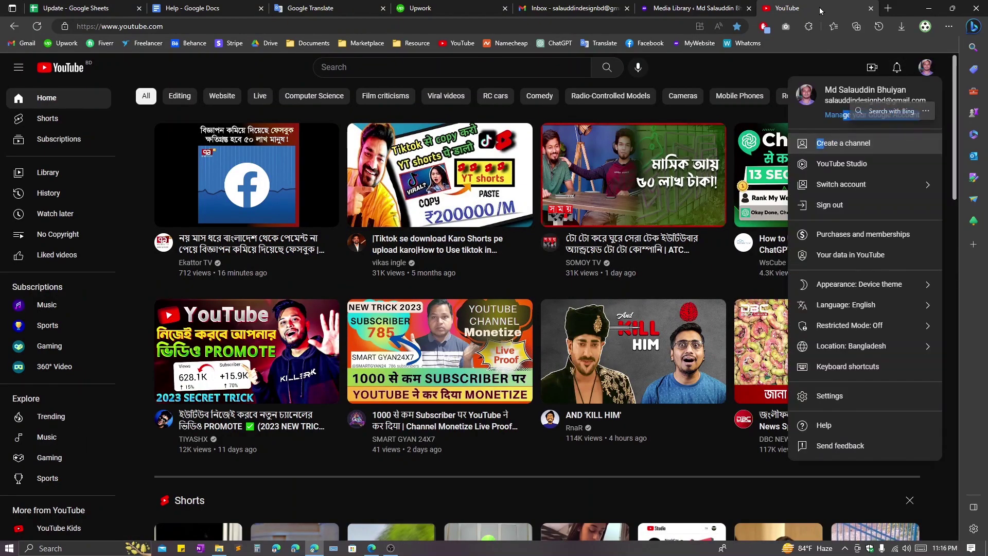
{"action": "key", "text": "ctrl+w"}
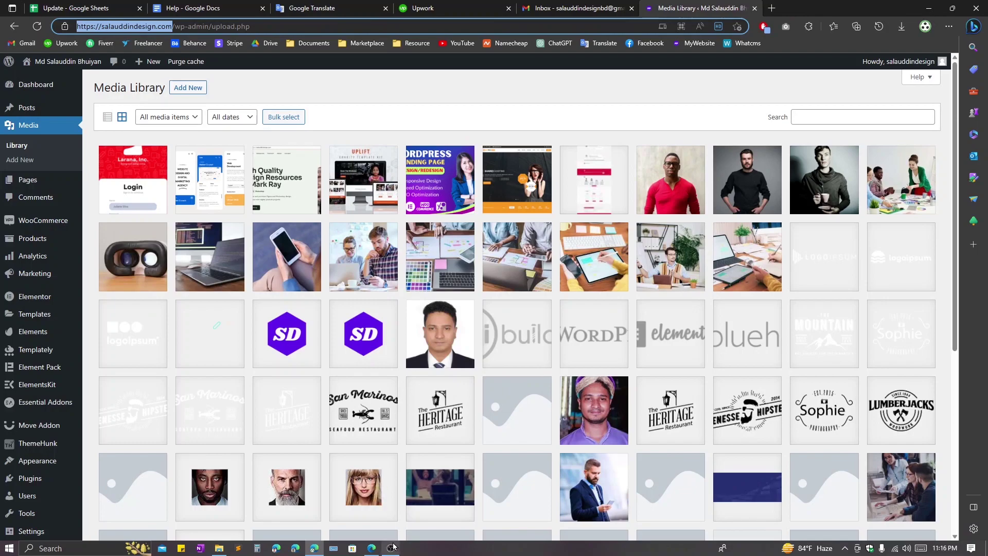
{"action": "left_click", "coordinate": [371, 548]}
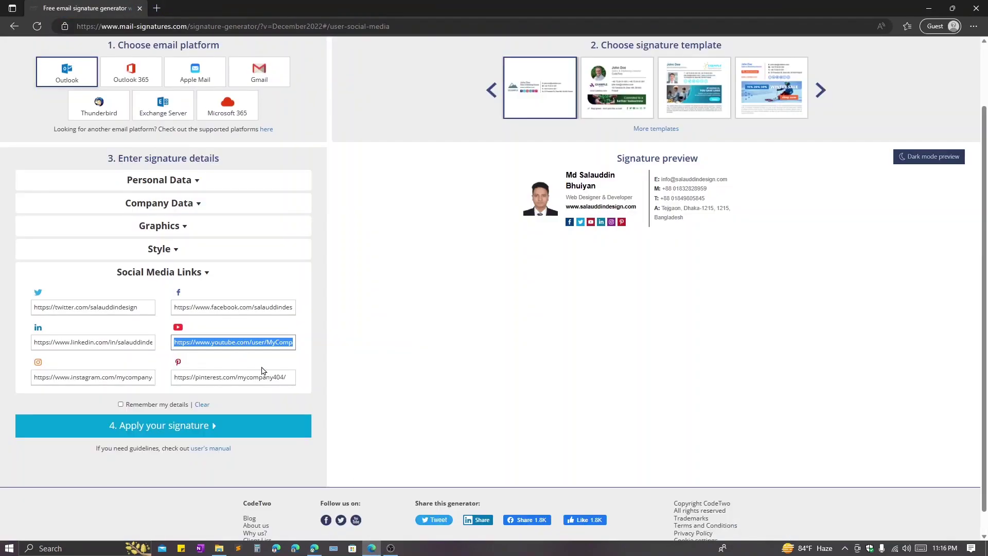
{"action": "left_click", "coordinate": [252, 343]}
{"action": "key", "text": "ctrl+a"}
{"action": "key", "text": "alt+Tab"}
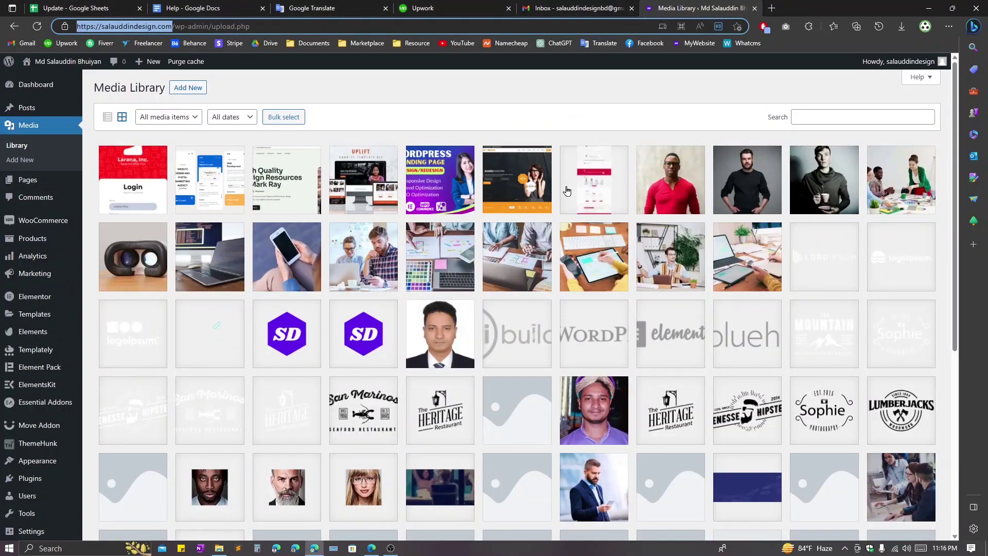
{"action": "right_click", "coordinate": [800, 14]}
{"action": "left_click", "coordinate": [841, 78]}
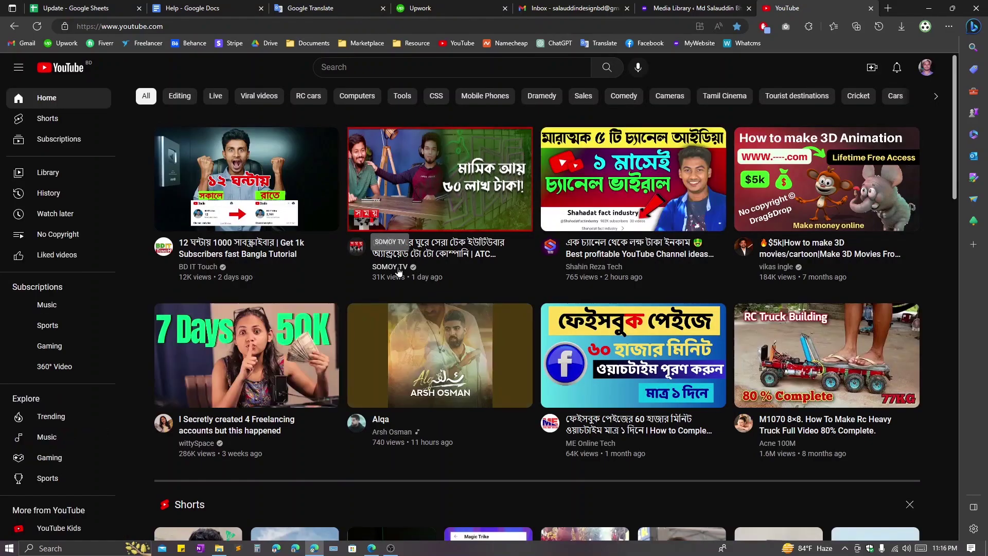
{"action": "left_click", "coordinate": [399, 272]}
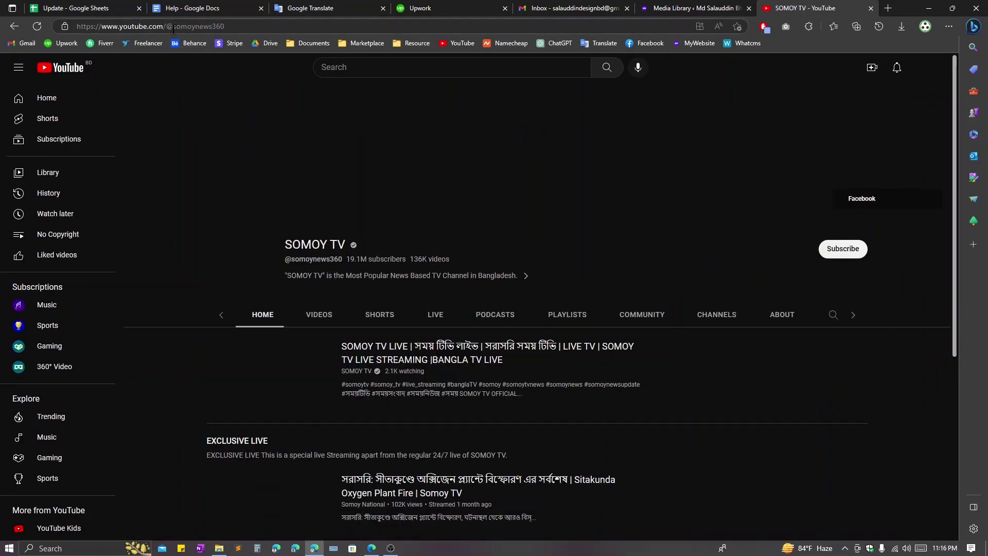
{"action": "left_click", "coordinate": [309, 28]}
{"action": "key", "text": "ctrl+c"}
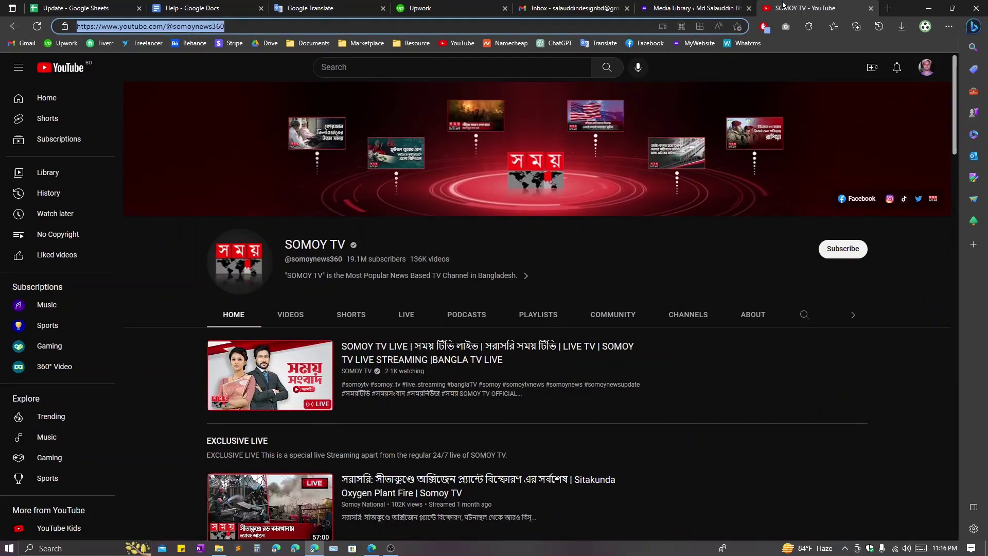
{"action": "middle_click", "coordinate": [797, 6]}
{"action": "left_click", "coordinate": [371, 548]}
{"action": "key", "text": "ctrl+v"}
{"action": "scroll", "coordinate": [444, 361], "scroll_direction": "up", "scroll_amount": 2}
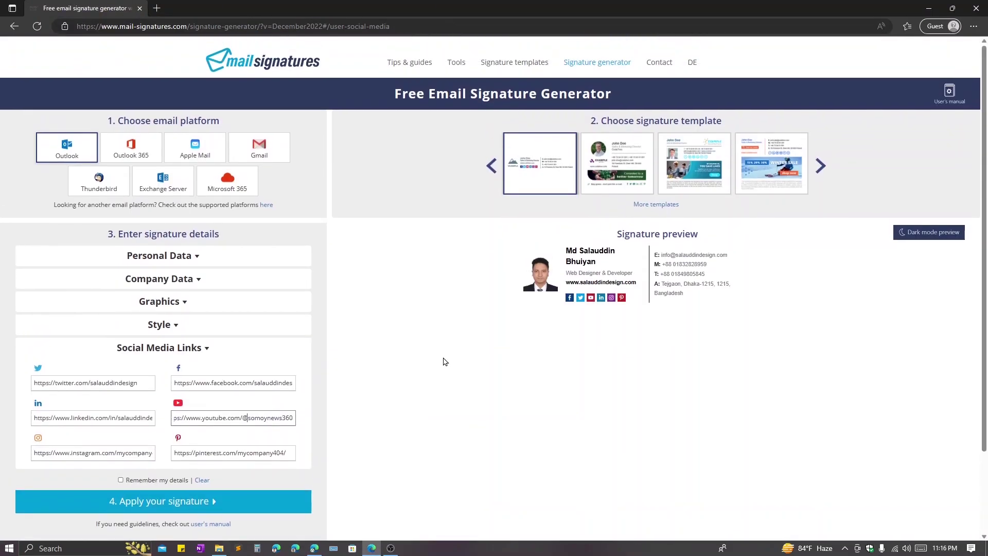
- Replace the channel handle at the end of the YouTube URL with the user's handle
{"action": "key", "text": "shift+End"}
{"action": "key", "text": "End"}
{"action": "key", "text": "ctrl+shift+Left"}
{"action": "type", "text": "s"}
{"action": "type", "text": "alauddindesign"}
- Copy the username from the Twitter link and paste it over the Instagram sample name
{"action": "triple_click", "coordinate": [82, 449]}
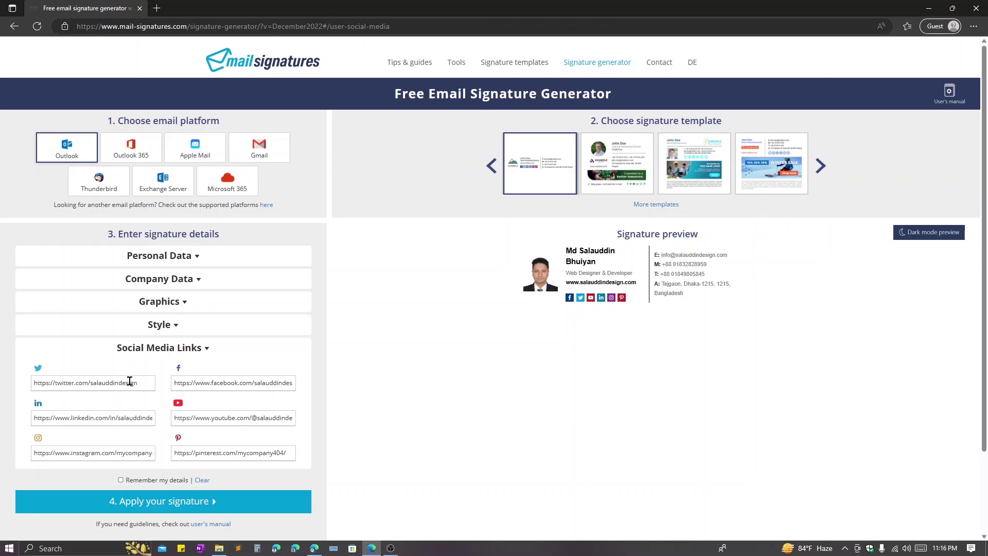
{"action": "triple_click", "coordinate": [109, 382]}
{"action": "left_click_drag", "start_coordinate": [137, 383], "coordinate": [96, 386]}
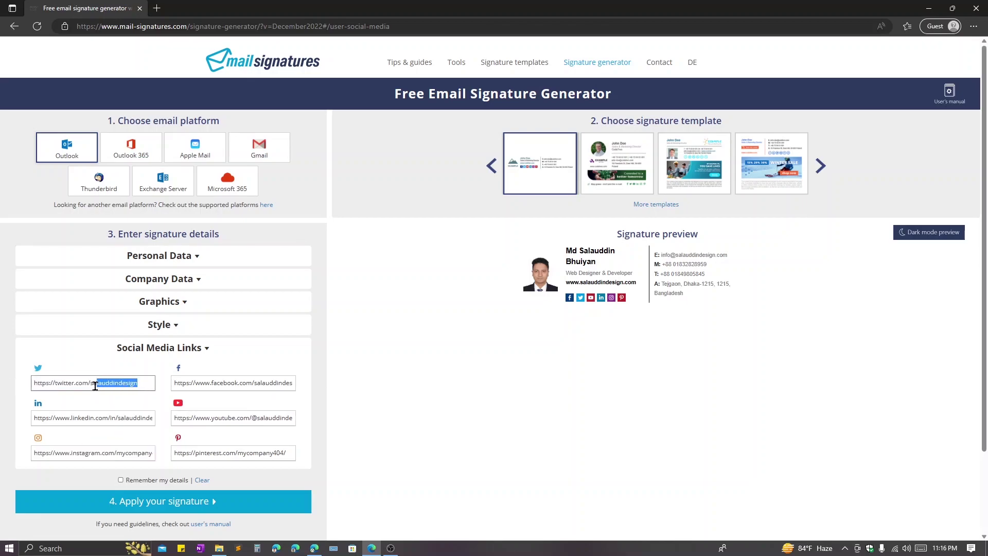
{"action": "triple_click", "coordinate": [123, 456]}
{"action": "left_click", "coordinate": [115, 454]}
{"action": "left_click_drag", "start_coordinate": [114, 454], "coordinate": [164, 454]}
{"action": "type", "text": "salauddindesign"}
- Paste the username over the Pinterest sample name and collapse the social links section
{"action": "triple_click", "coordinate": [219, 454]}
{"action": "left_click", "coordinate": [254, 455]}
{"action": "left_click_drag", "start_coordinate": [237, 455], "coordinate": [330, 461]}
{"action": "type", "text": "salauddindesign"}
{"action": "triple_click", "coordinate": [254, 423]}
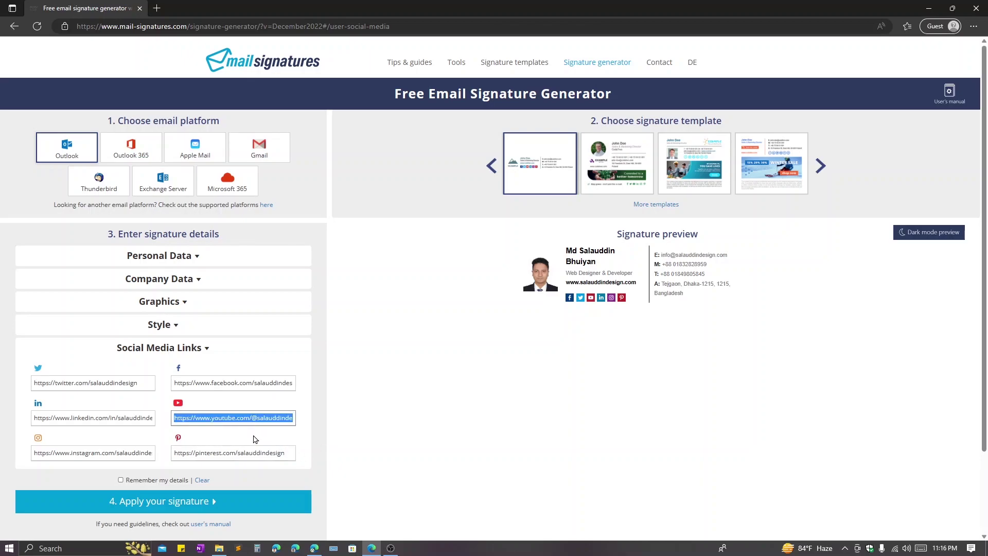
{"action": "left_click", "coordinate": [185, 488]}
{"action": "left_click", "coordinate": [187, 355]}
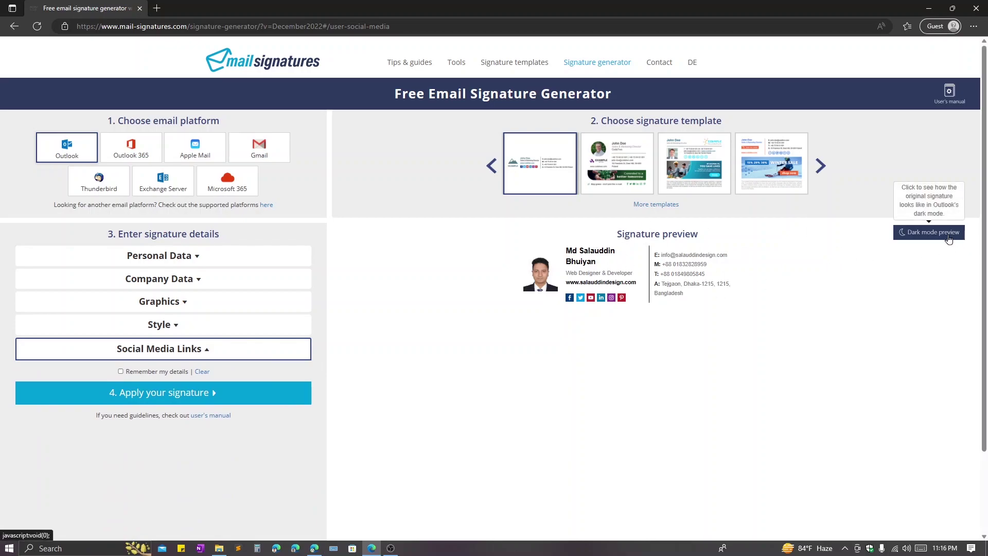
- Check the dark mode preview, then pick Gmail as the email platform
{"action": "left_click", "coordinate": [926, 232]}
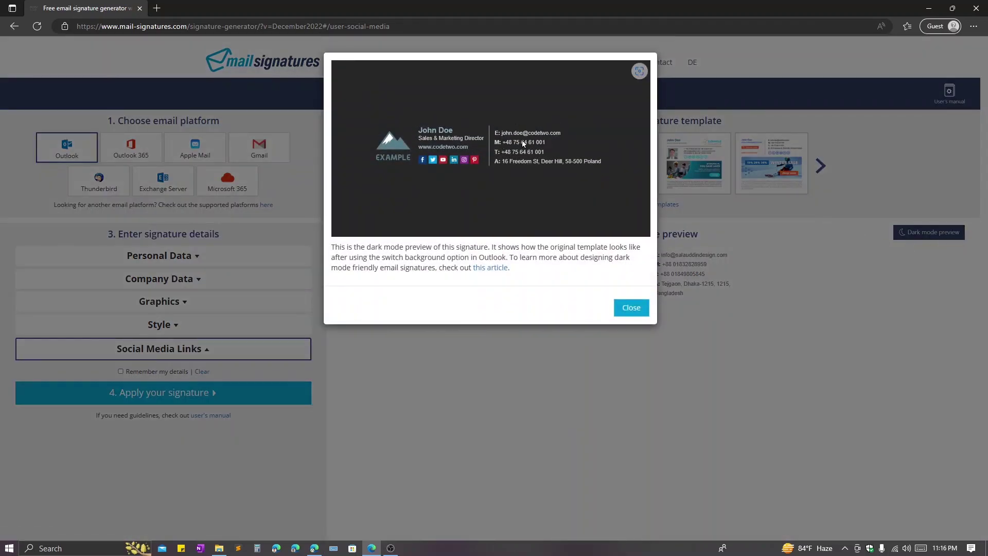
{"action": "left_click", "coordinate": [625, 307]}
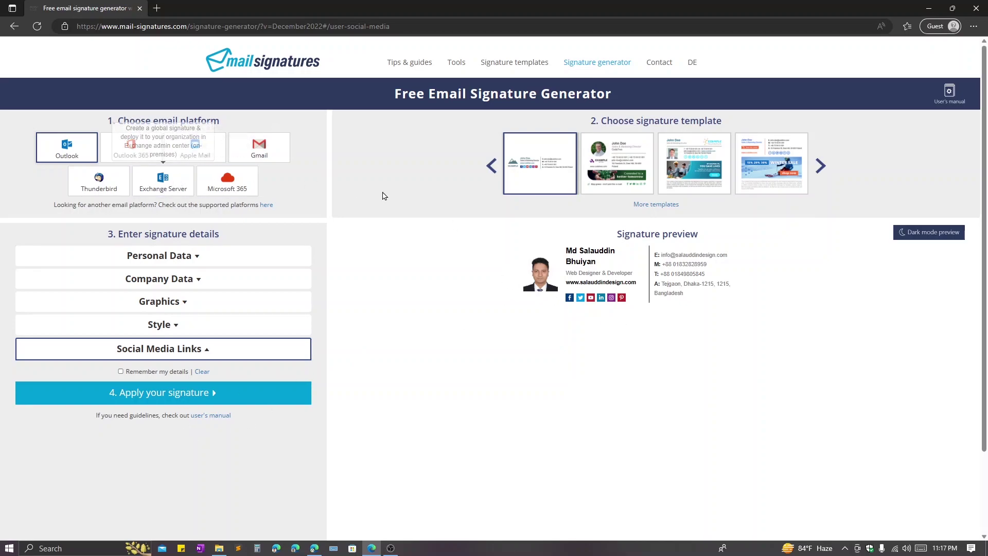
{"action": "left_click", "coordinate": [272, 159]}
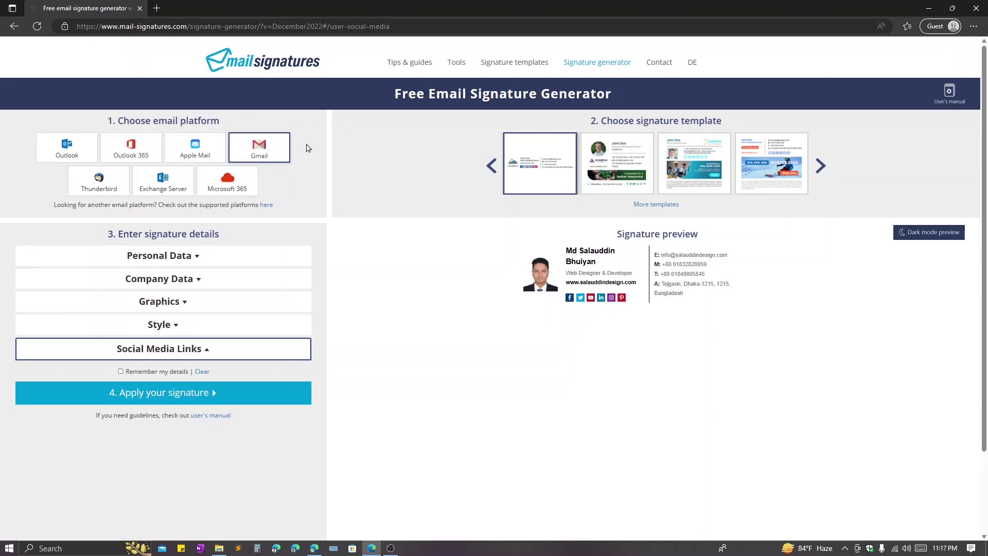
- Show the generator's Gmail apply steps and copy the finished signature to the clipboard
{"action": "left_click", "coordinate": [178, 394]}
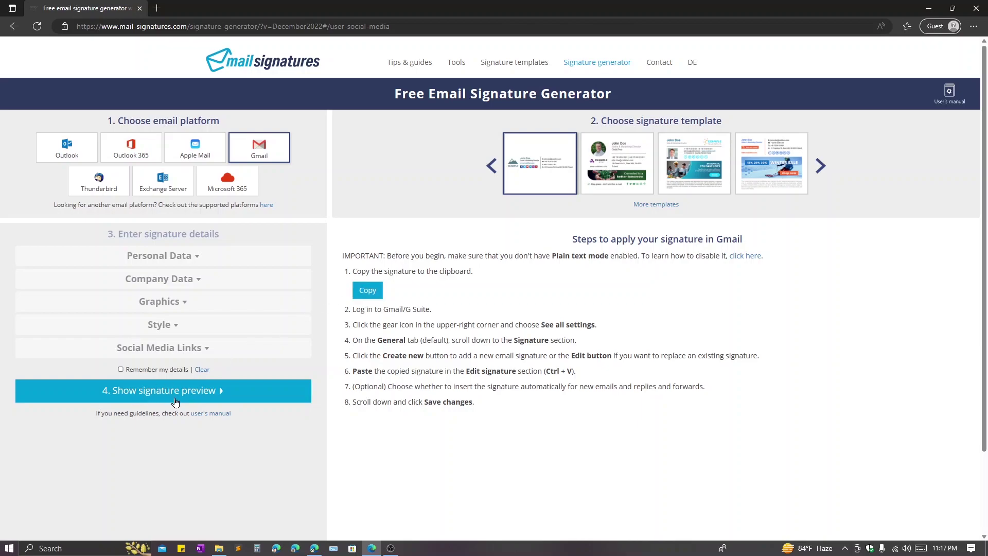
{"action": "left_click", "coordinate": [157, 400]}
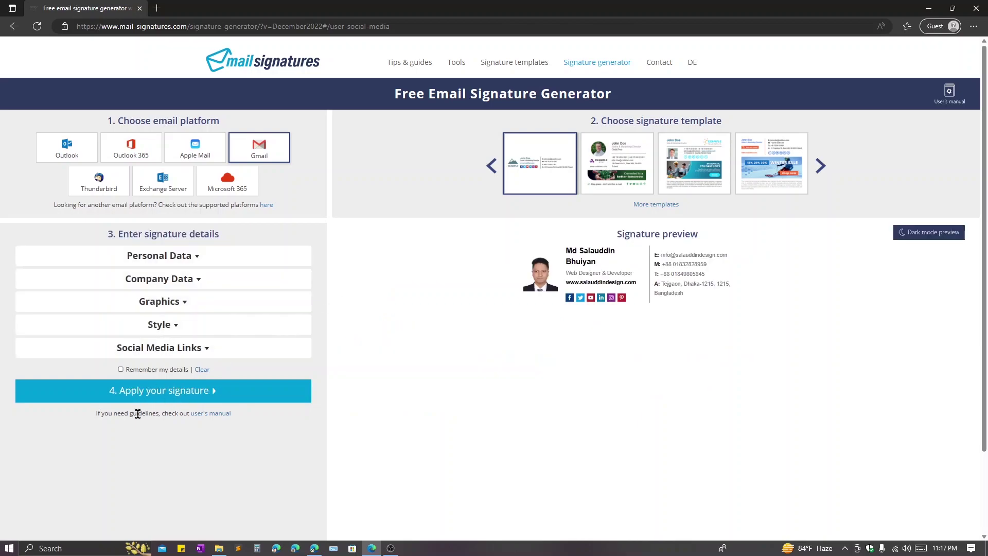
{"action": "left_click", "coordinate": [166, 397]}
{"action": "left_click", "coordinate": [371, 291]}
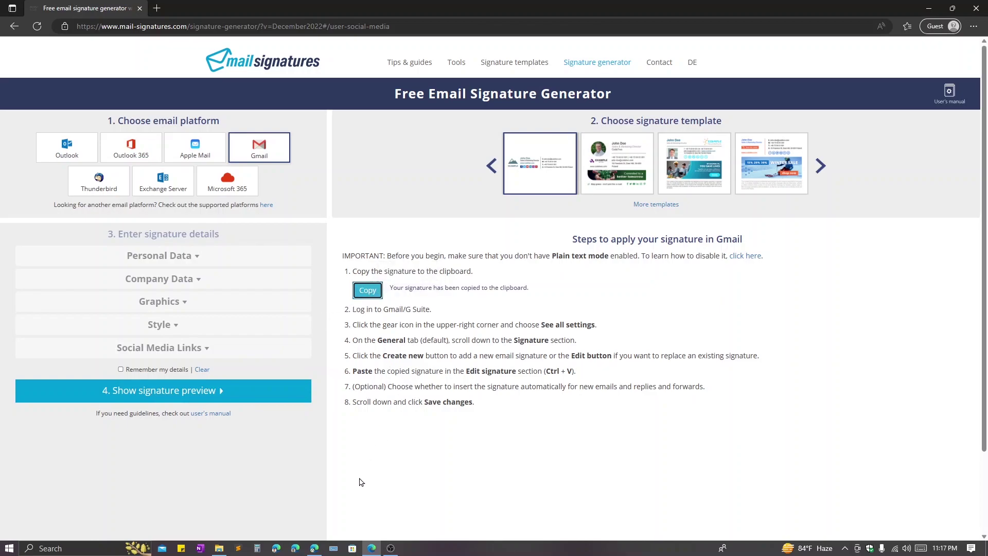
{"action": "left_click", "coordinate": [314, 547]}
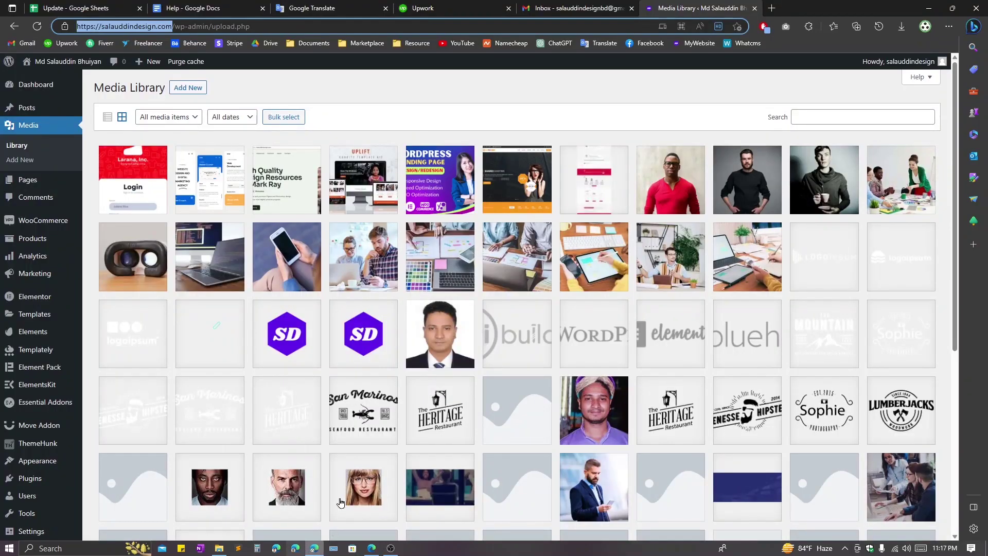
{"action": "left_click", "coordinate": [581, 8]}
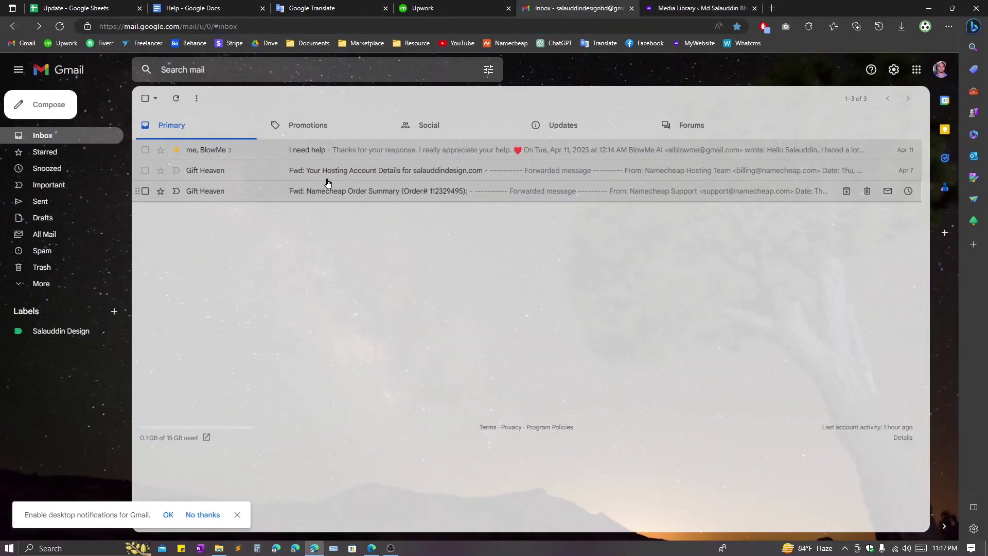
{"action": "left_click", "coordinate": [49, 109]}
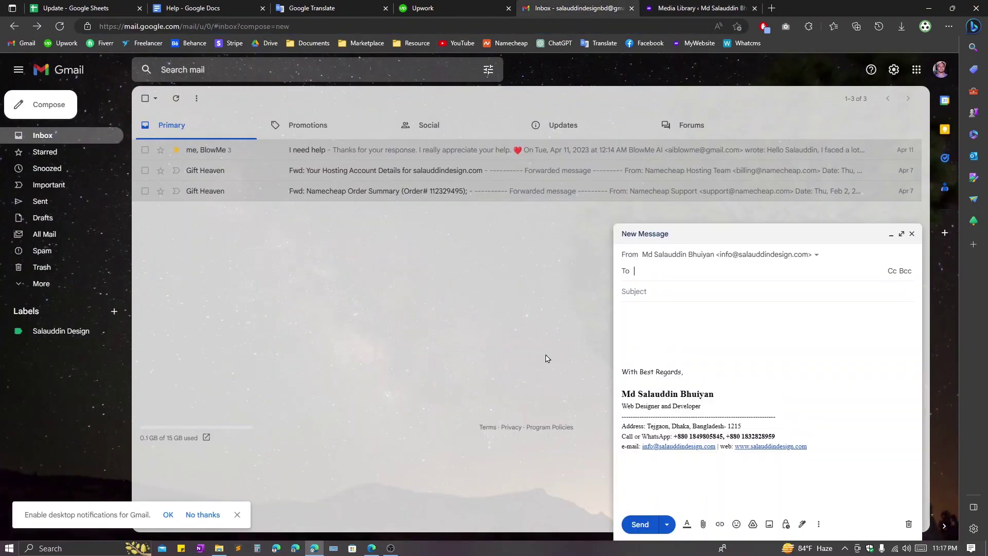
{"action": "left_click", "coordinate": [784, 422]}
{"action": "mouse_move", "coordinate": [833, 436]}
{"action": "left_mouse_down"}
{"action": "mouse_move", "coordinate": [640, 386]}
{"action": "mouse_move", "coordinate": [624, 359]}
{"action": "left_mouse_up"}
{"action": "left_click", "coordinate": [622, 366]}
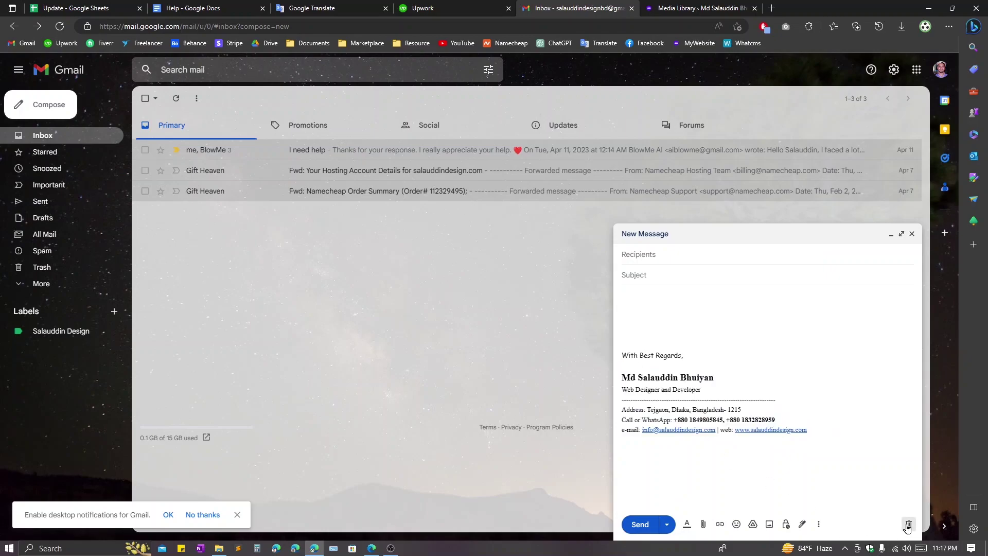
{"action": "left_click", "coordinate": [908, 523]}
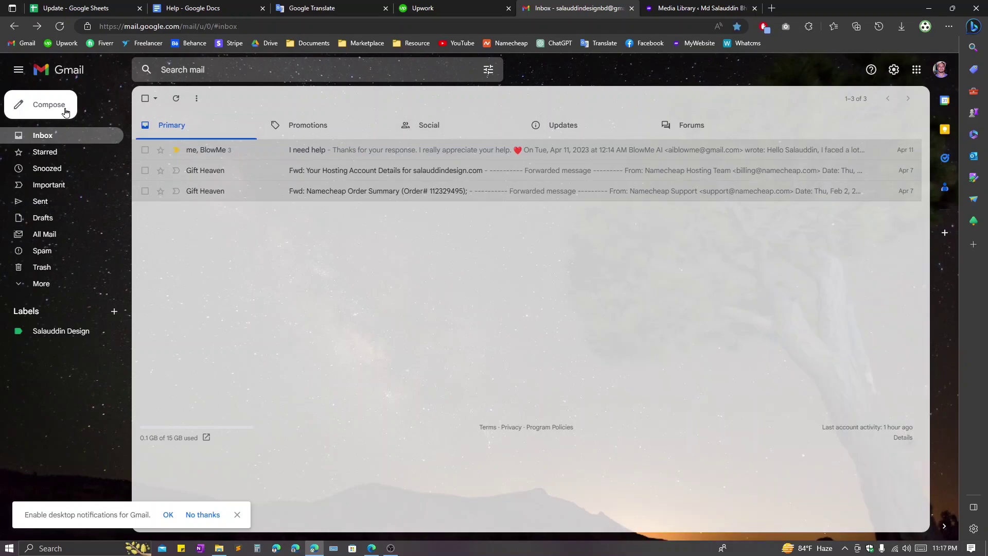
{"action": "left_click", "coordinate": [62, 106]}
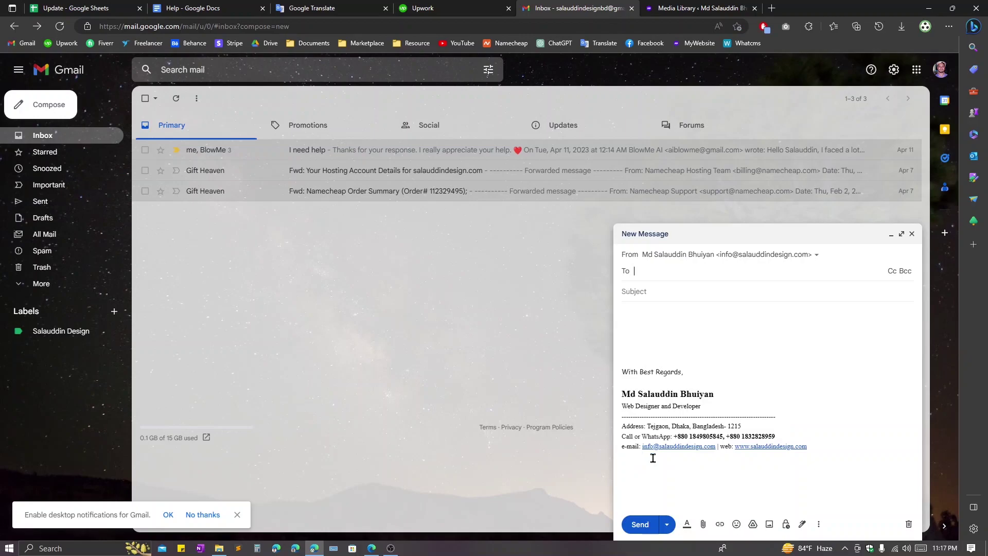
{"action": "left_click", "coordinate": [801, 524]}
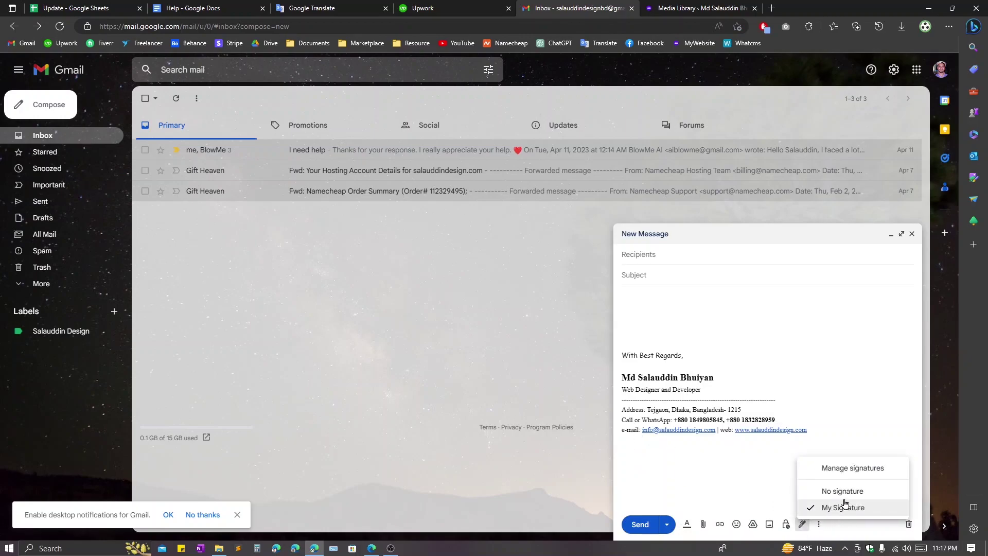
{"action": "left_click", "coordinate": [792, 473]}
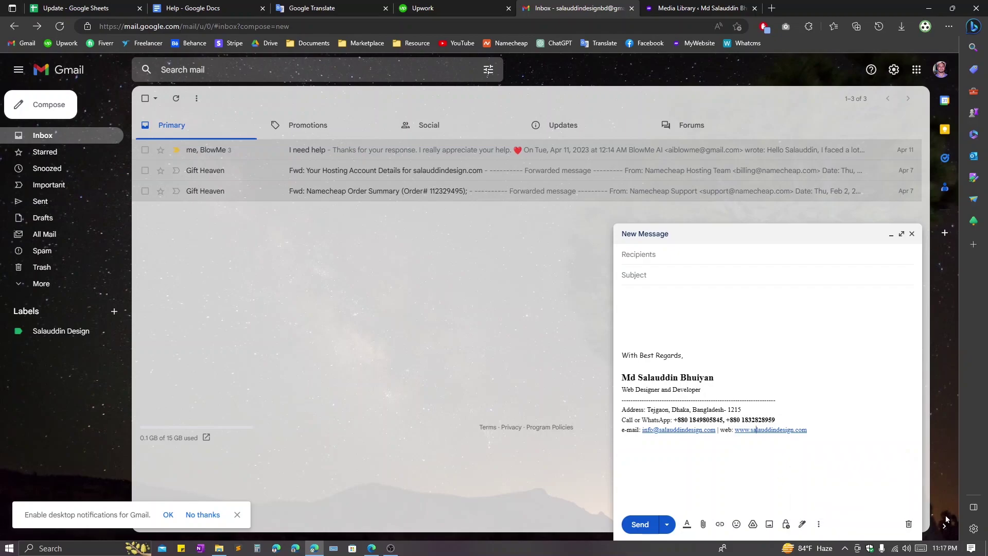
{"action": "left_click", "coordinate": [908, 523]}
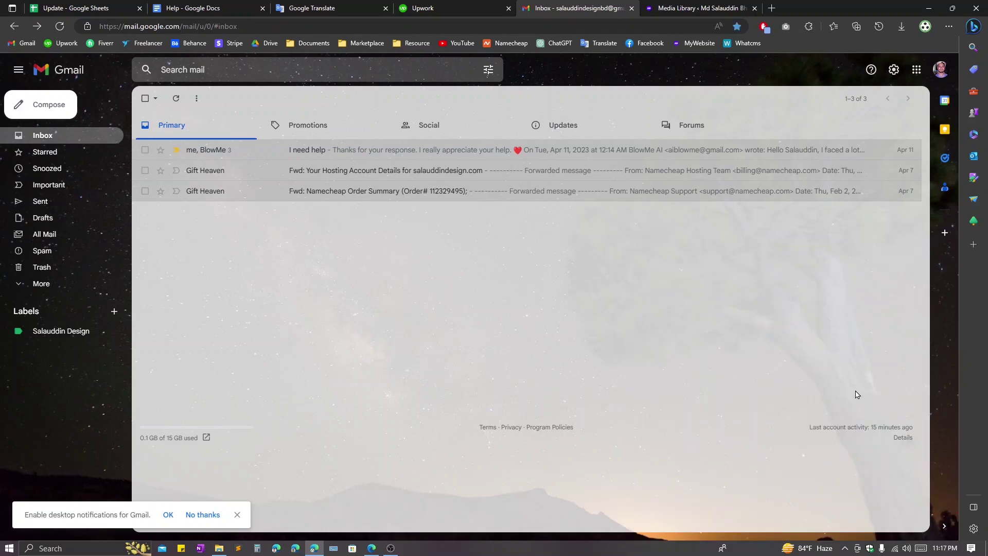
- Go to Gmail's full settings and scroll the General tab down to the Signature section
{"action": "left_click", "coordinate": [893, 69]}
{"action": "left_click", "coordinate": [851, 126]}
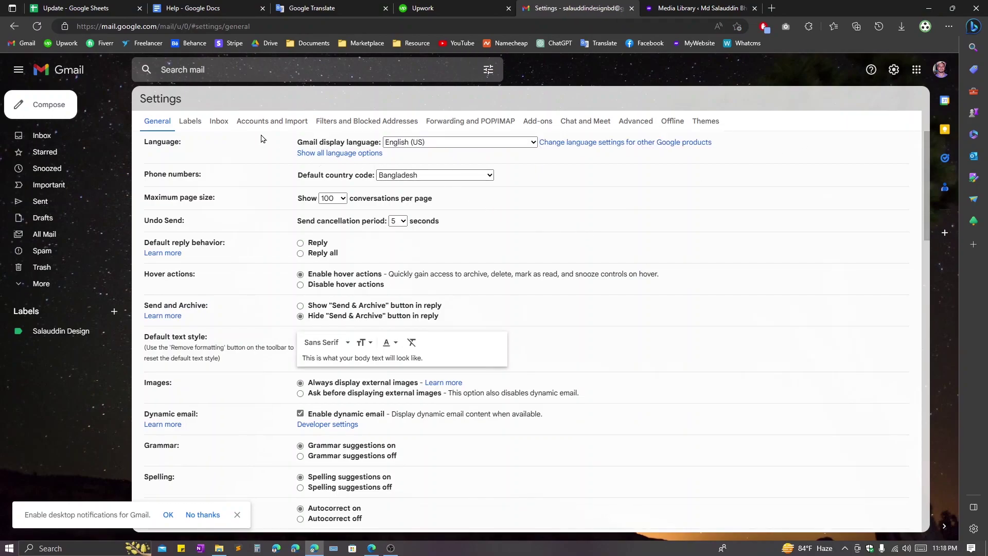
{"action": "scroll", "coordinate": [453, 278], "scroll_direction": "down", "scroll_amount": 10}
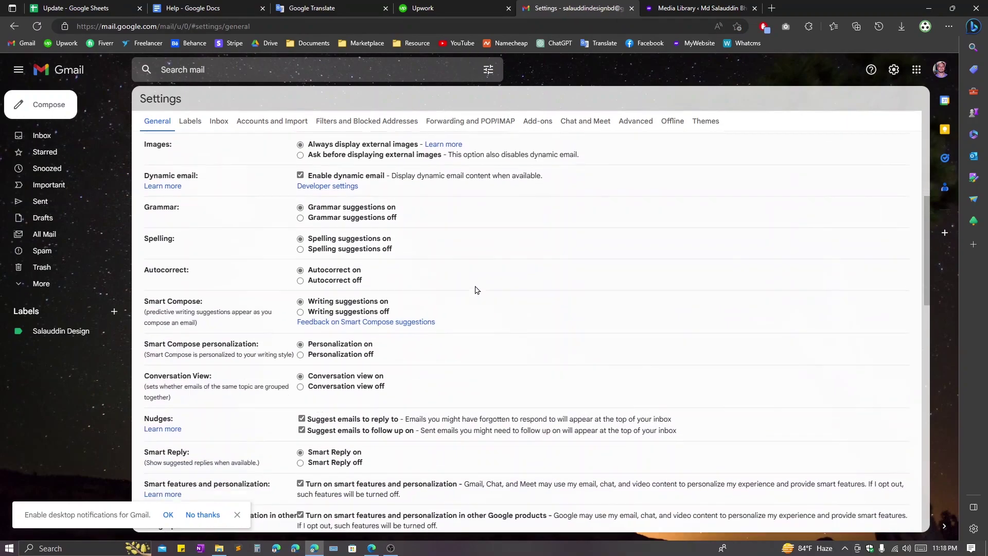
{"action": "scroll", "coordinate": [497, 317], "scroll_direction": "down", "scroll_amount": 6}
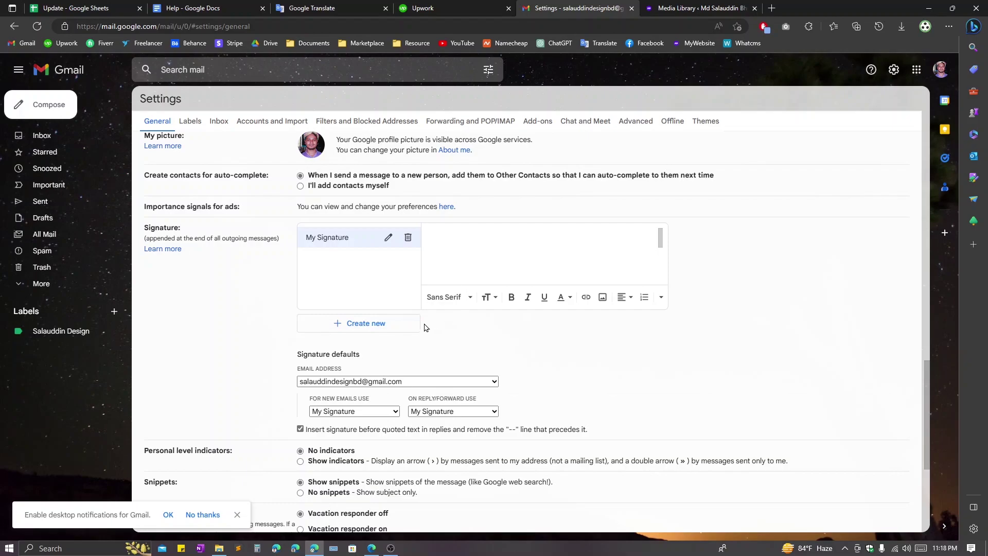
- Create a new signature named 'My Signature 2', then copy the generated signature from mail-signatures.com
{"action": "left_click", "coordinate": [372, 330]}
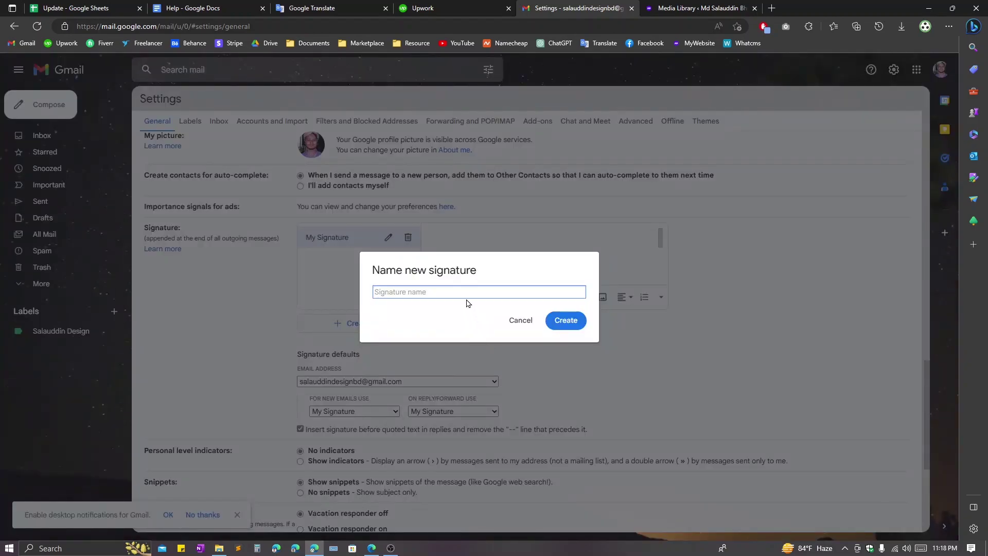
{"action": "type", "text": "My Signature 2"}
{"action": "left_click", "coordinate": [565, 321]}
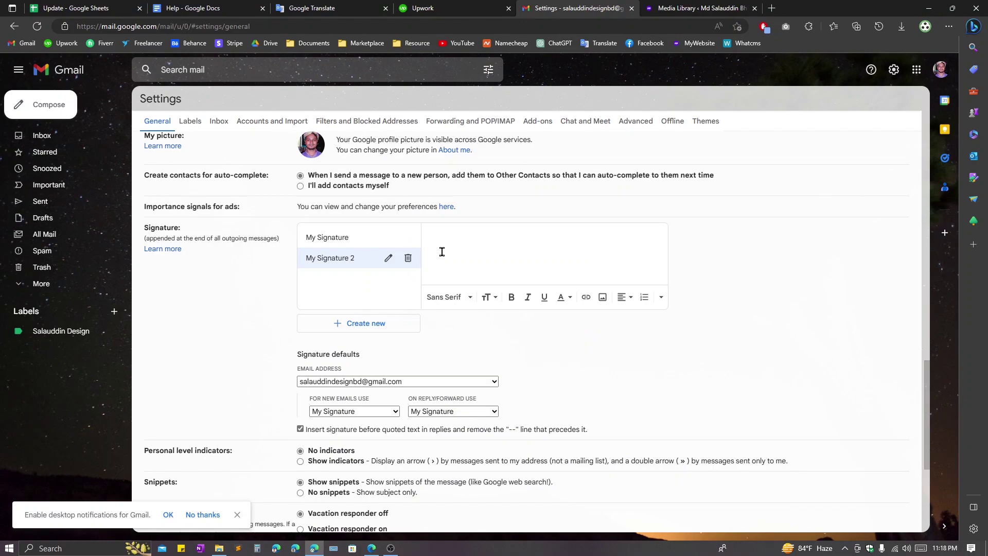
{"action": "left_click", "coordinate": [389, 547]}
{"action": "left_click", "coordinate": [368, 291]}
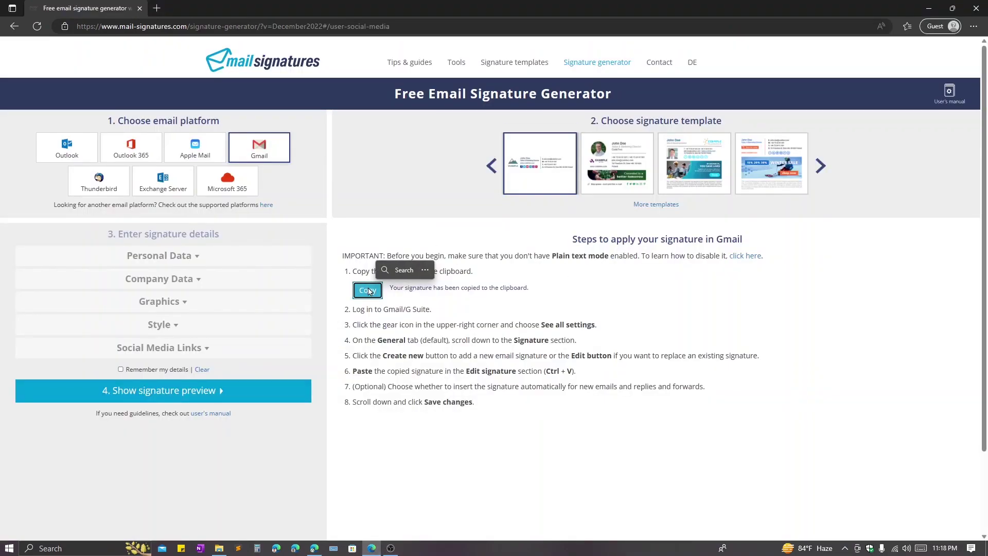
- Paste the copied generator signature into the My Signature 2 editor
{"action": "left_click", "coordinate": [372, 547]}
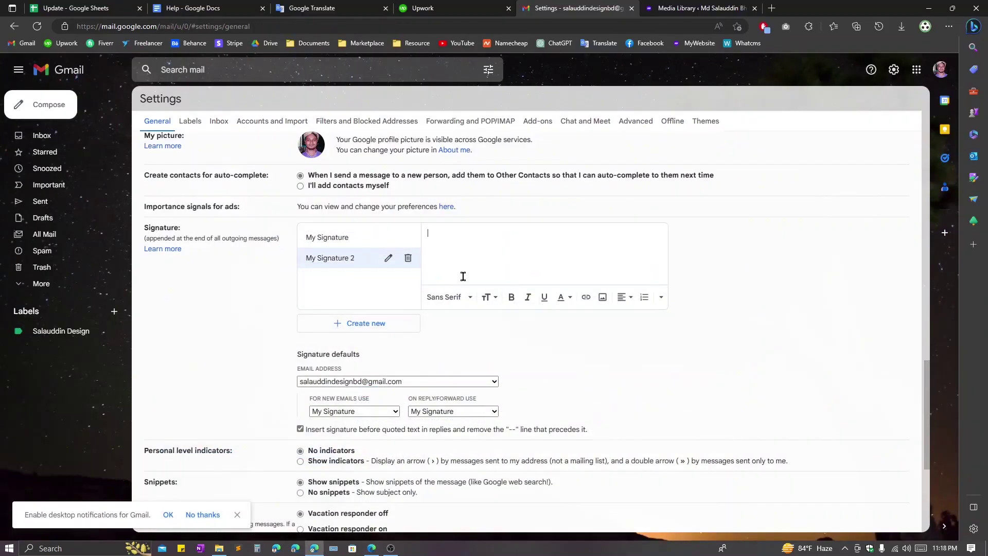
{"action": "right_click", "coordinate": [442, 242]}
{"action": "left_click", "coordinate": [480, 336]}
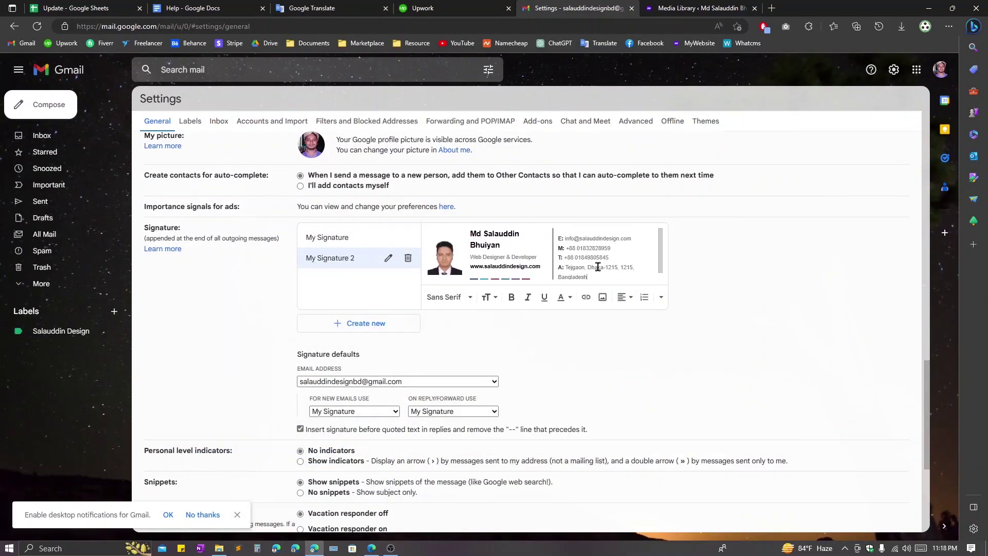
{"action": "scroll", "coordinate": [618, 291], "scroll_direction": "up", "scroll_amount": 1}
{"action": "scroll", "coordinate": [618, 292], "scroll_direction": "up", "scroll_amount": 1}
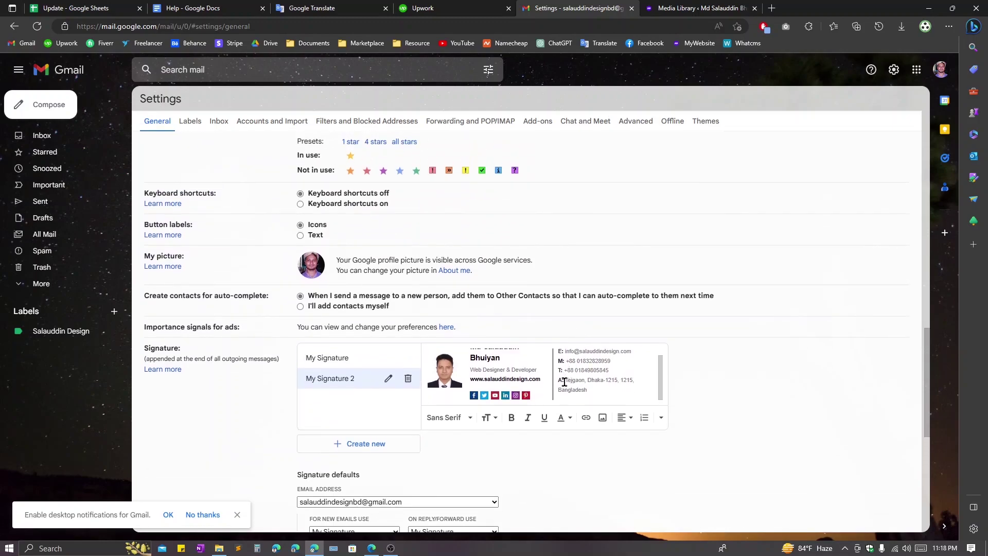
{"action": "scroll", "coordinate": [562, 384], "scroll_direction": "up", "scroll_amount": 1}
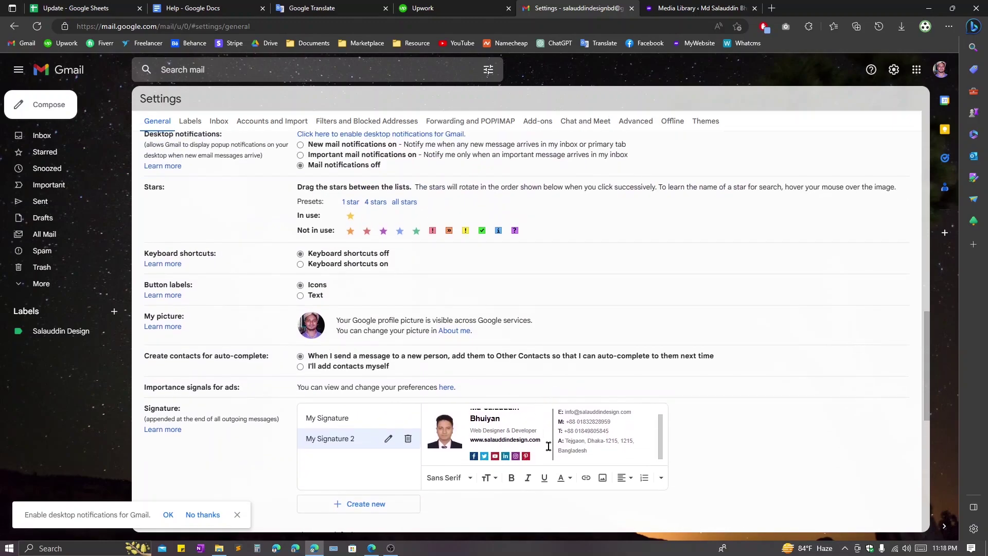
- Check the links on the Facebook icon, email line and website line against the generator
{"action": "left_click", "coordinate": [473, 455]}
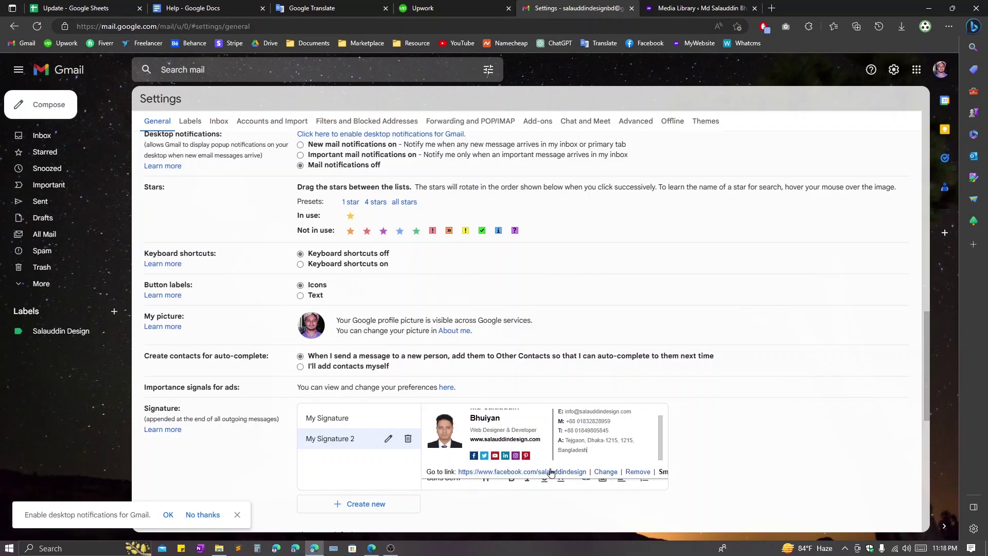
{"action": "left_click", "coordinate": [372, 548]}
{"action": "left_click", "coordinate": [371, 548]}
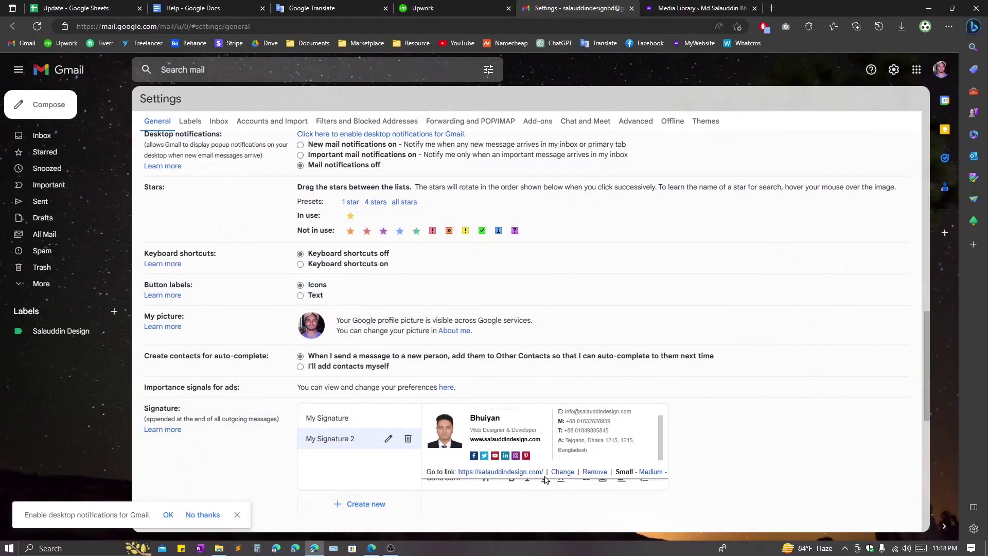
{"action": "left_click", "coordinate": [595, 413]}
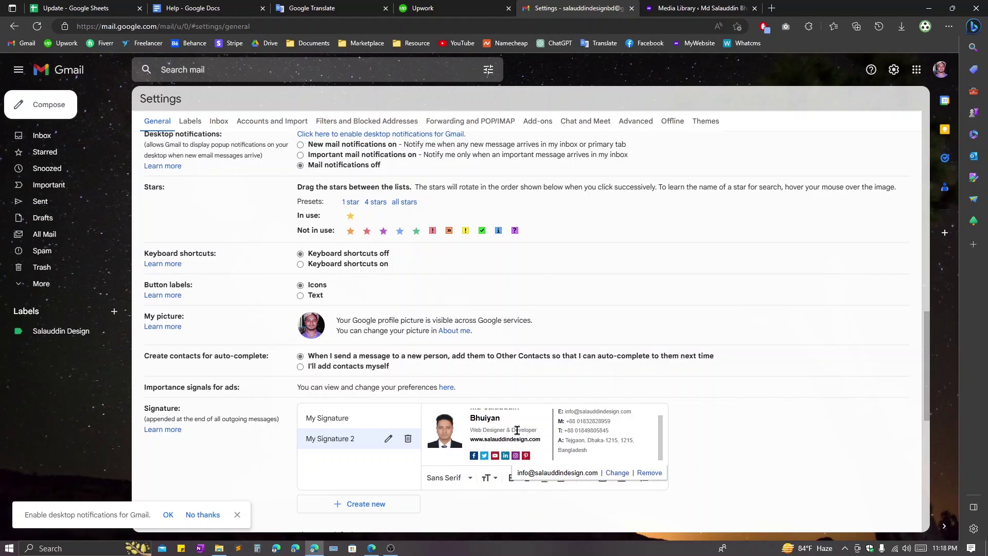
{"action": "left_click", "coordinate": [535, 440]}
{"action": "scroll", "coordinate": [530, 434], "scroll_direction": "up", "scroll_amount": 1}
{"action": "scroll", "coordinate": [509, 428], "scroll_direction": "up", "scroll_amount": 1}
{"action": "scroll", "coordinate": [511, 471], "scroll_direction": "down", "scroll_amount": 2}
{"action": "left_click", "coordinate": [507, 365]}
{"action": "mouse_move", "coordinate": [499, 365]}
{"action": "left_mouse_down"}
{"action": "mouse_move", "coordinate": [463, 357]}
{"action": "mouse_move", "coordinate": [473, 358]}
{"action": "left_mouse_up"}
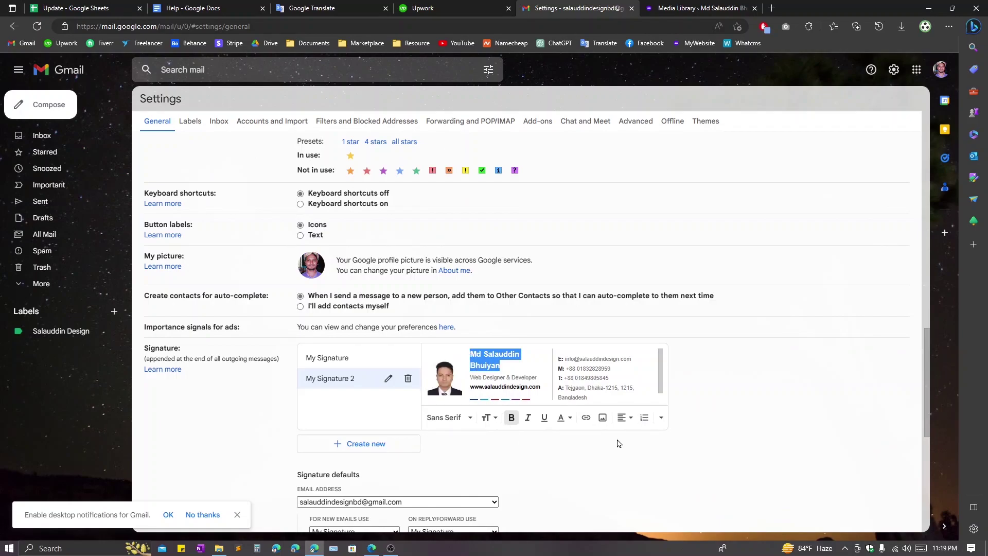
{"action": "left_click", "coordinate": [569, 418]}
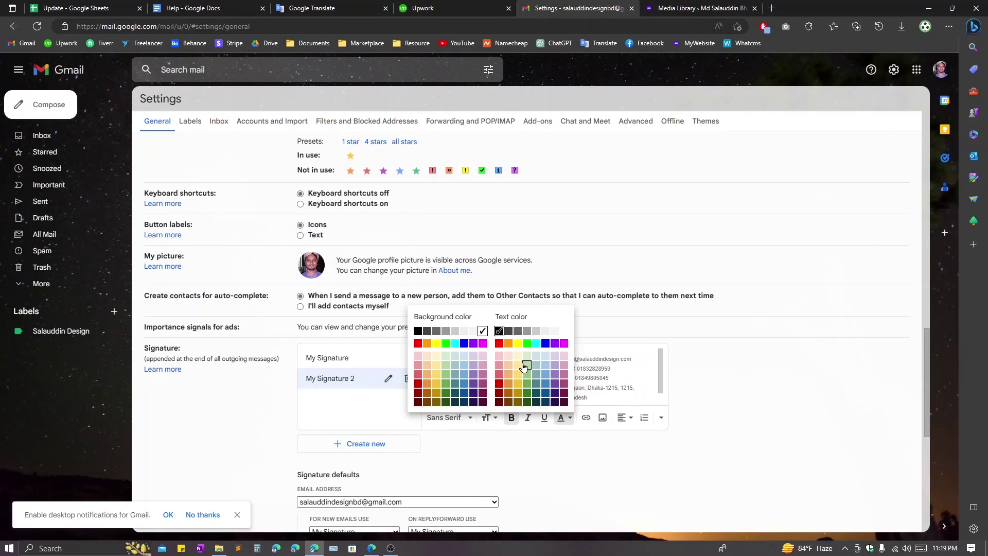
{"action": "left_click", "coordinate": [546, 343]}
{"action": "left_click", "coordinate": [586, 370]}
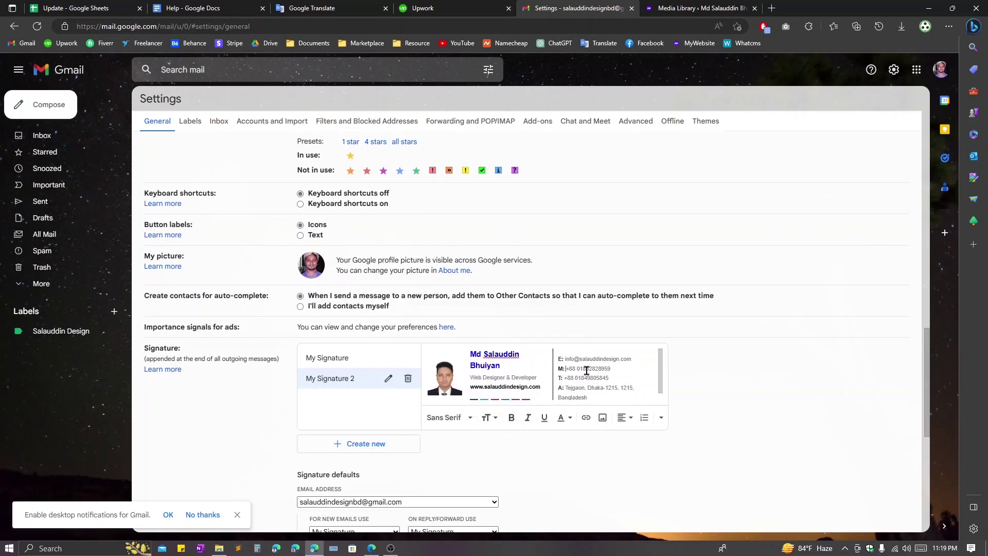
{"action": "left_click", "coordinate": [509, 367]}
{"action": "scroll", "coordinate": [540, 373], "scroll_direction": "down", "scroll_amount": 1}
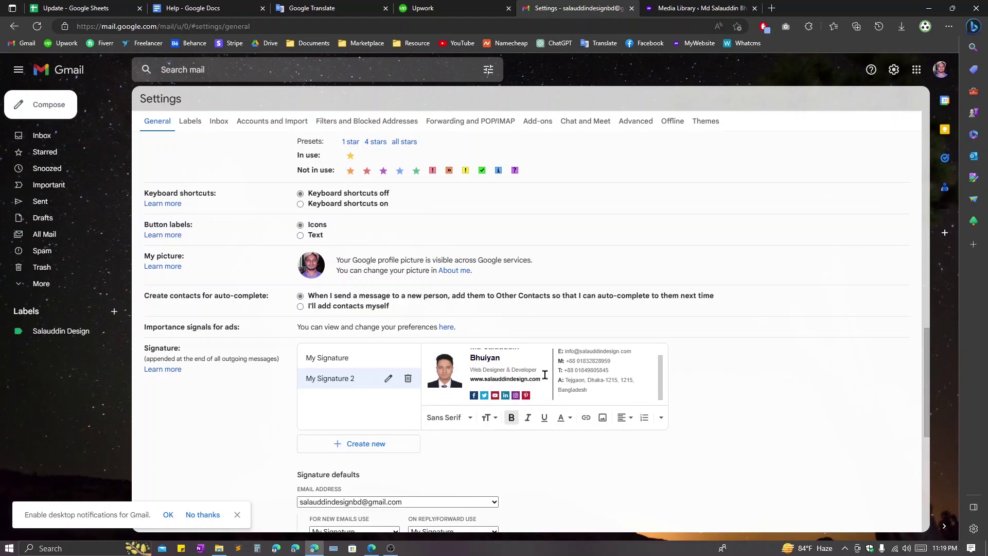
{"action": "left_click_drag", "start_coordinate": [540, 378], "coordinate": [469, 379]}
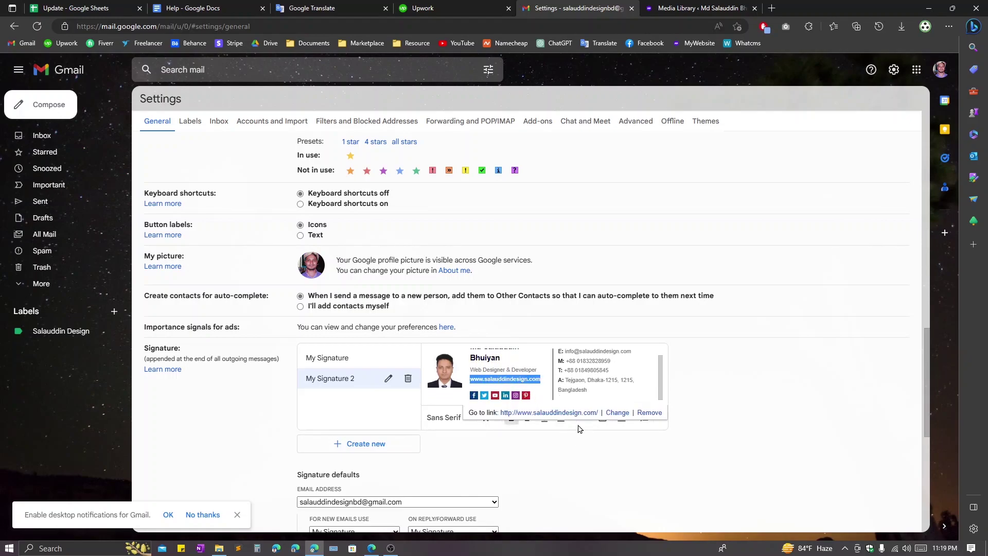
{"action": "left_click", "coordinate": [564, 418]}
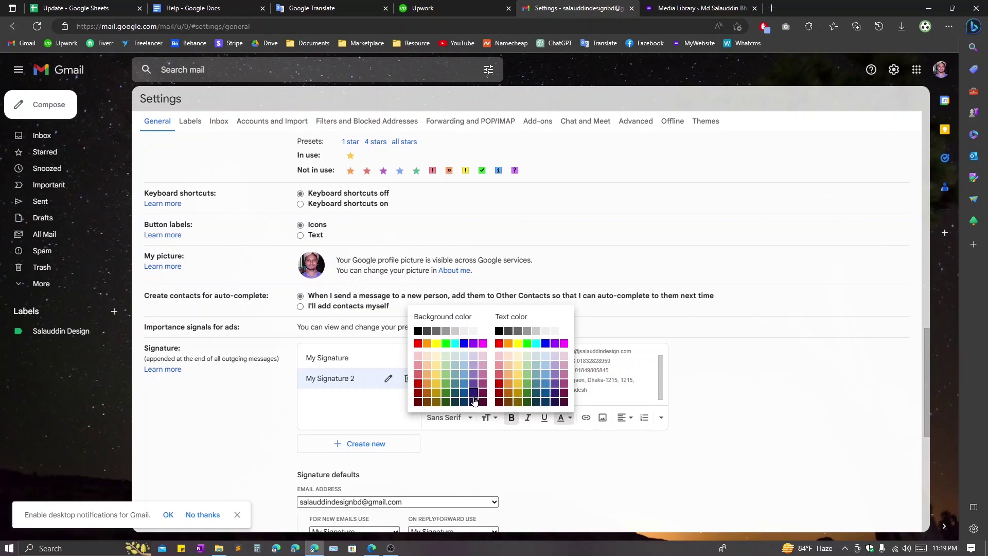
{"action": "left_click", "coordinate": [464, 366]}
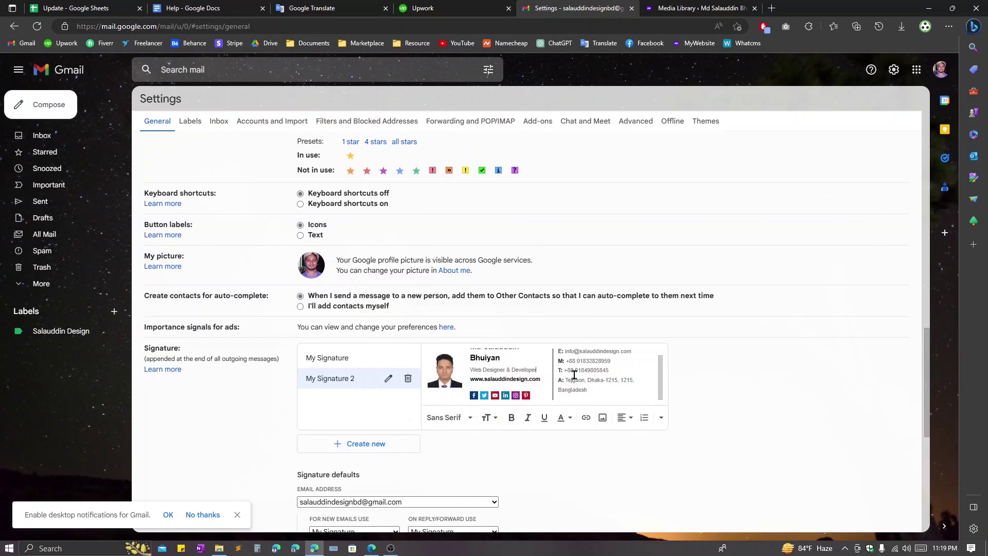
{"action": "left_click_drag", "start_coordinate": [545, 380], "coordinate": [472, 379]}
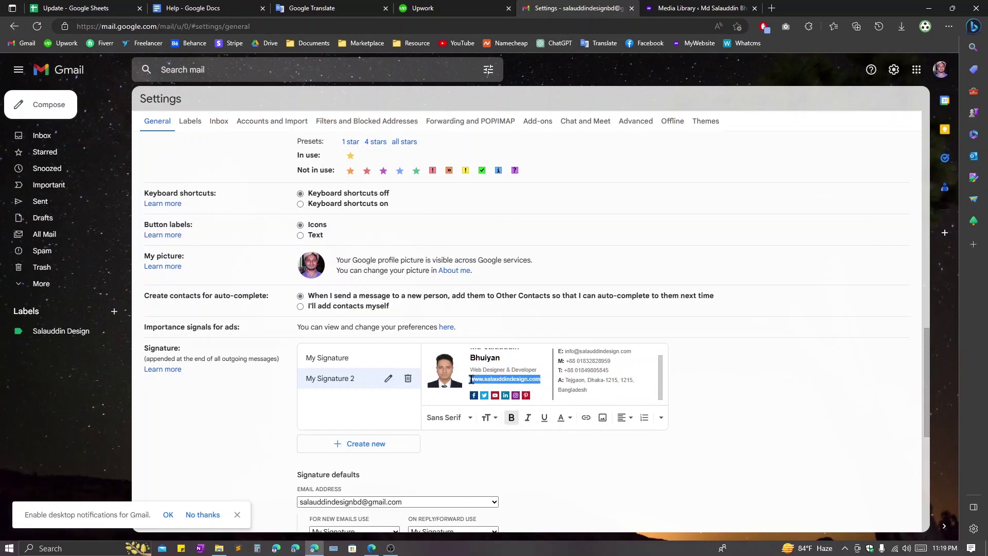
{"action": "left_click", "coordinate": [562, 418]}
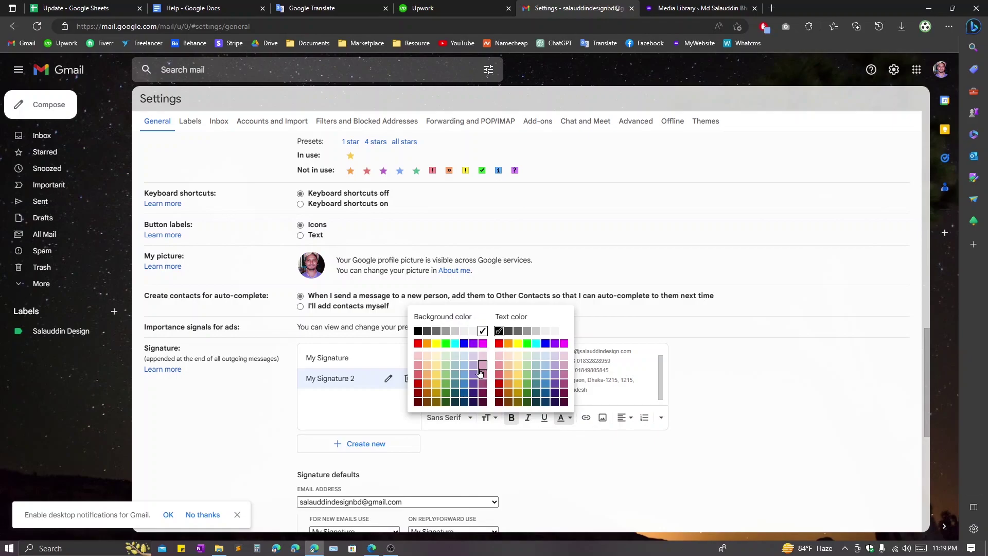
{"action": "left_click", "coordinate": [464, 366]}
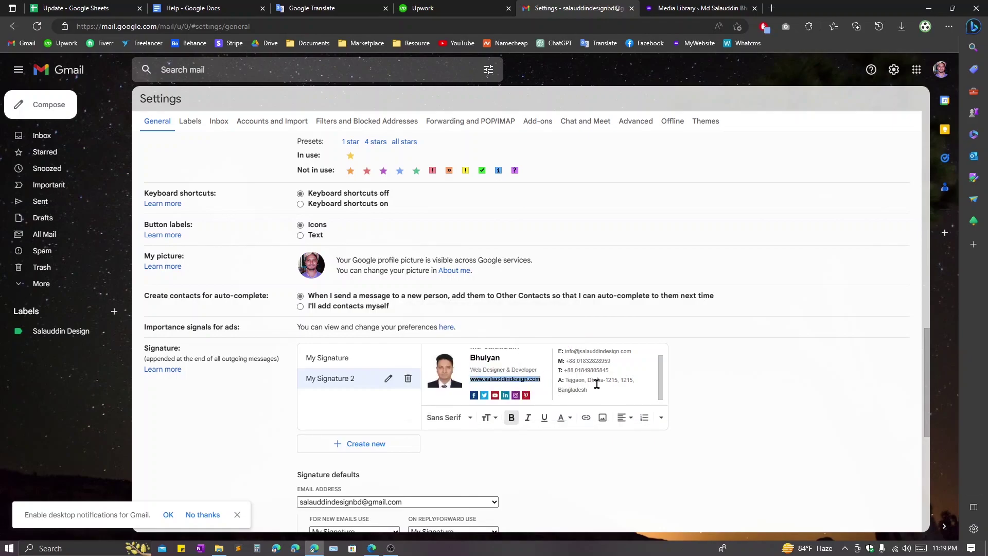
{"action": "left_click", "coordinate": [546, 376]}
{"action": "scroll", "coordinate": [606, 375], "scroll_direction": "down", "scroll_amount": 1}
- For the first sending address, use My Signature 2 for new emails and replies/forwards
{"action": "scroll", "coordinate": [718, 377], "scroll_direction": "down", "scroll_amount": 3}
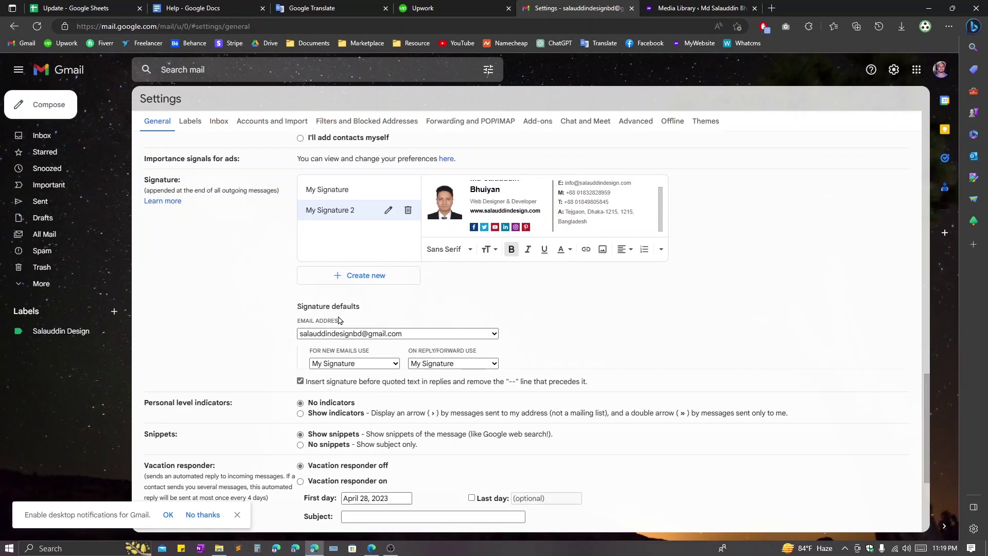
{"action": "left_click", "coordinate": [362, 335]}
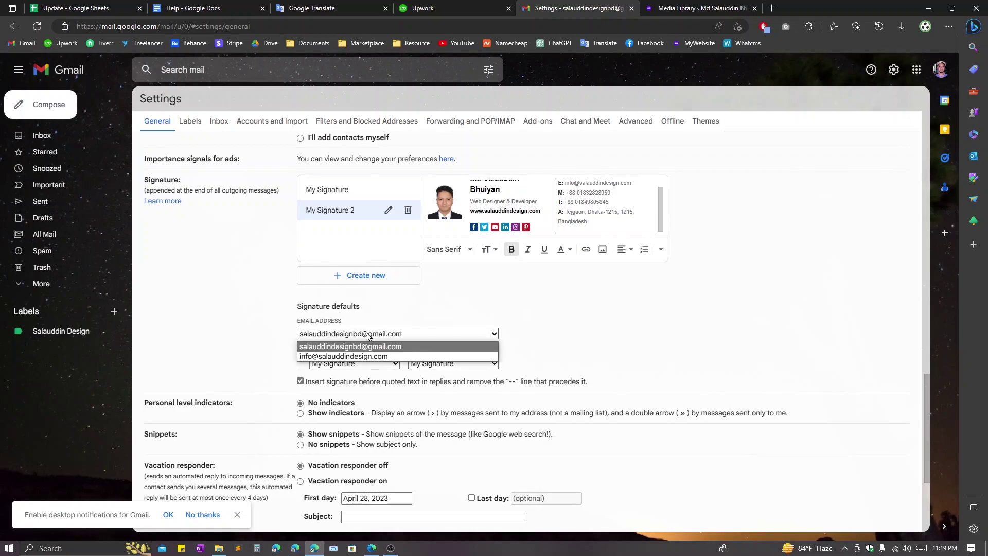
{"action": "left_click", "coordinate": [374, 339]}
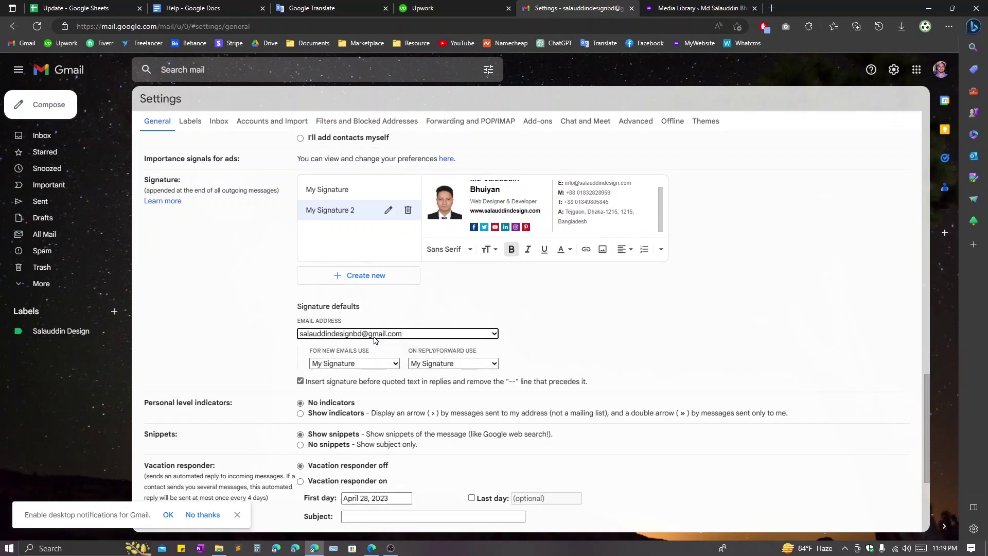
{"action": "left_click", "coordinate": [376, 338]}
{"action": "left_click", "coordinate": [376, 340]}
{"action": "left_click", "coordinate": [361, 334]}
{"action": "left_click", "coordinate": [371, 339]}
{"action": "left_click", "coordinate": [379, 338]}
{"action": "left_click", "coordinate": [378, 341]}
{"action": "left_click", "coordinate": [355, 363]}
{"action": "left_click", "coordinate": [366, 396]}
{"action": "left_click", "coordinate": [442, 364]}
{"action": "left_click", "coordinate": [434, 396]}
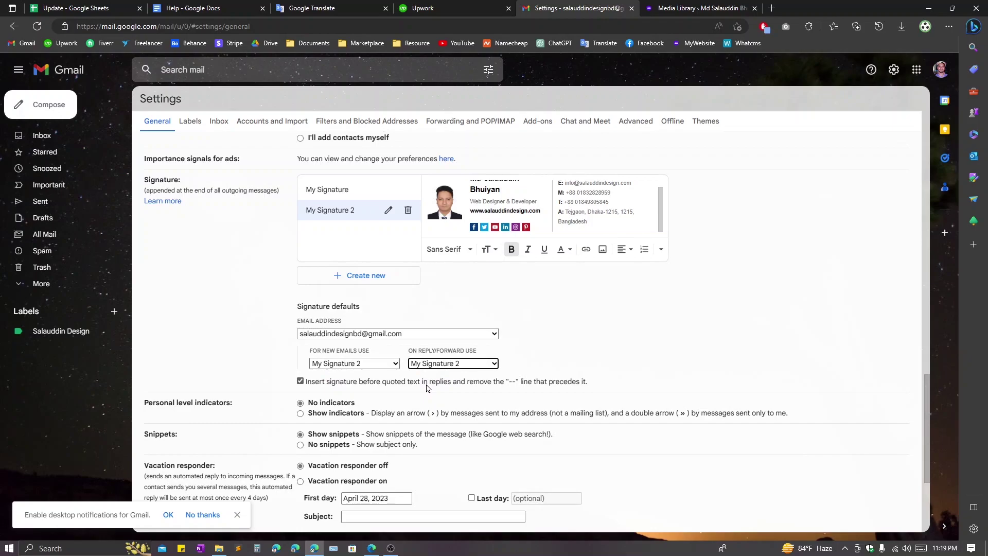
- For the second sending address, also use My Signature 2 for new emails and replies/forwards
{"action": "left_click", "coordinate": [375, 334]}
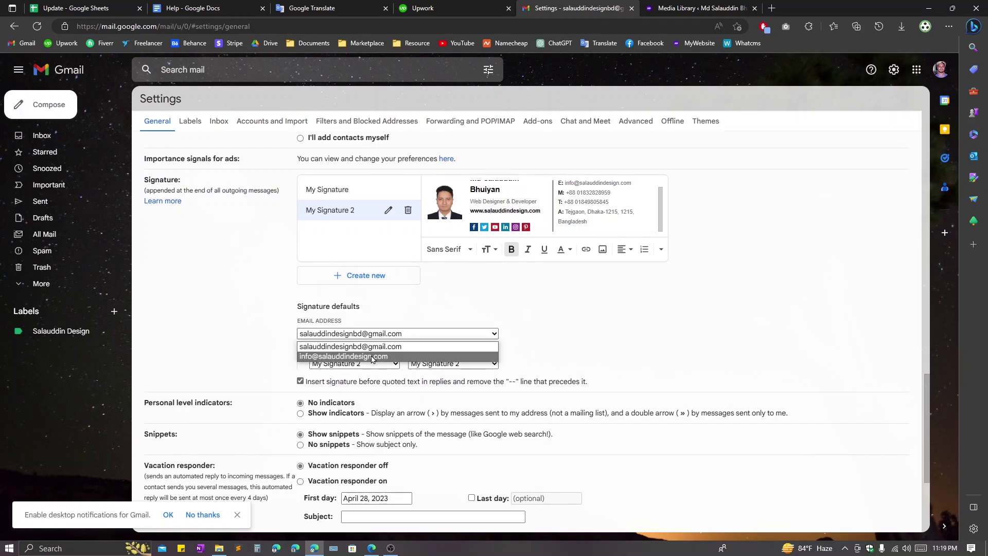
{"action": "left_click", "coordinate": [344, 357]}
{"action": "left_click_drag", "start_coordinate": [360, 372], "coordinate": [356, 379]}
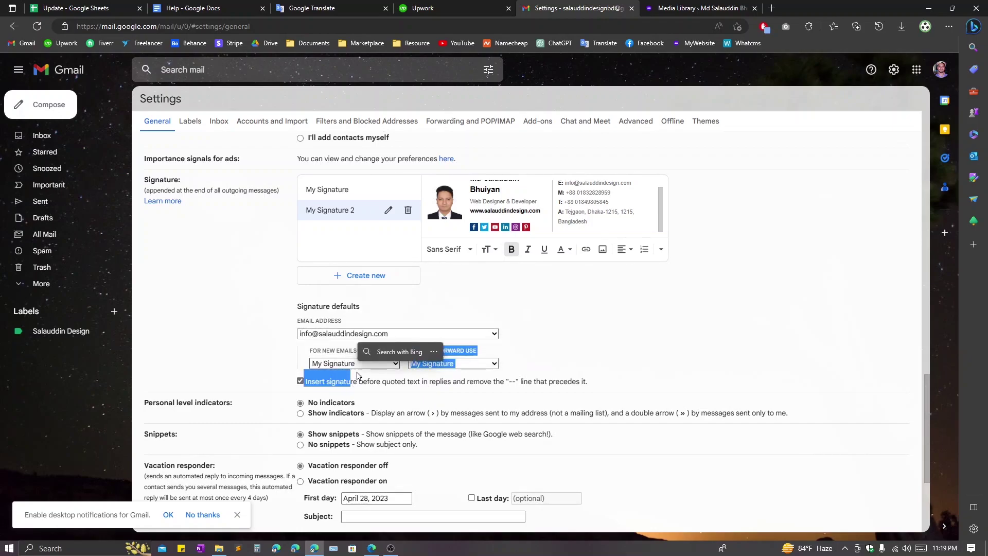
{"action": "left_click", "coordinate": [359, 363]}
{"action": "left_click", "coordinate": [340, 395]}
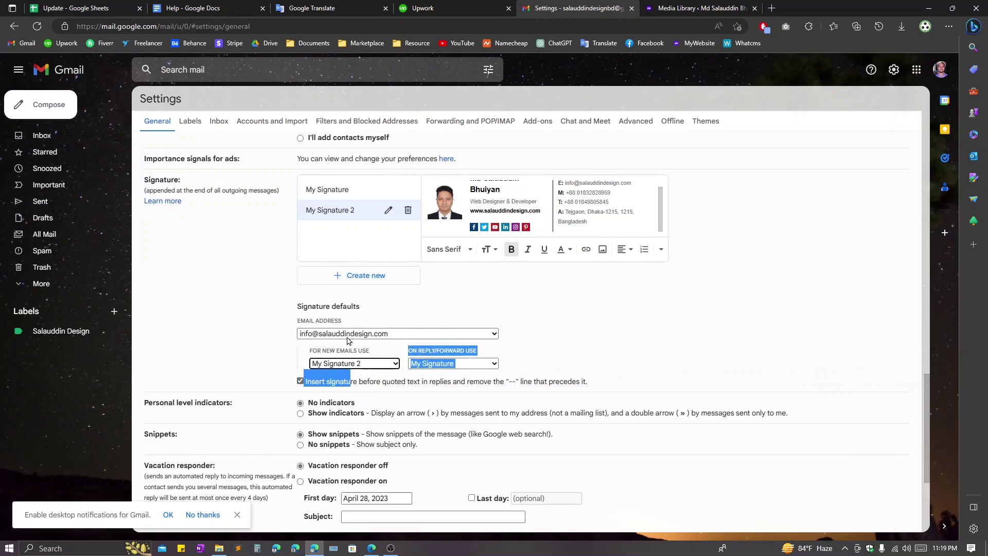
{"action": "left_click", "coordinate": [435, 363]}
{"action": "left_click", "coordinate": [437, 395]}
- Save the signature default settings
{"action": "left_click", "coordinate": [449, 382]}
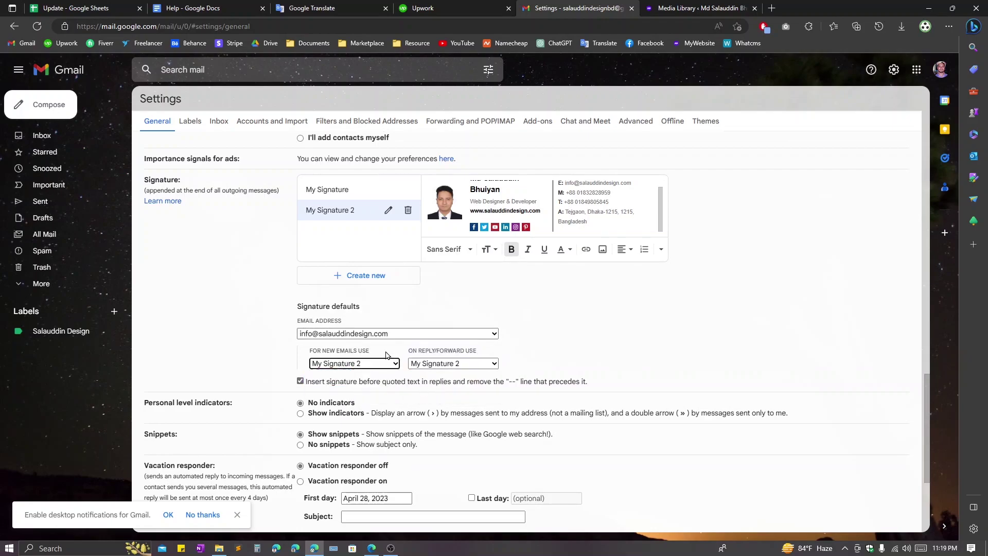
{"action": "scroll", "coordinate": [449, 381], "scroll_direction": "down", "scroll_amount": 4}
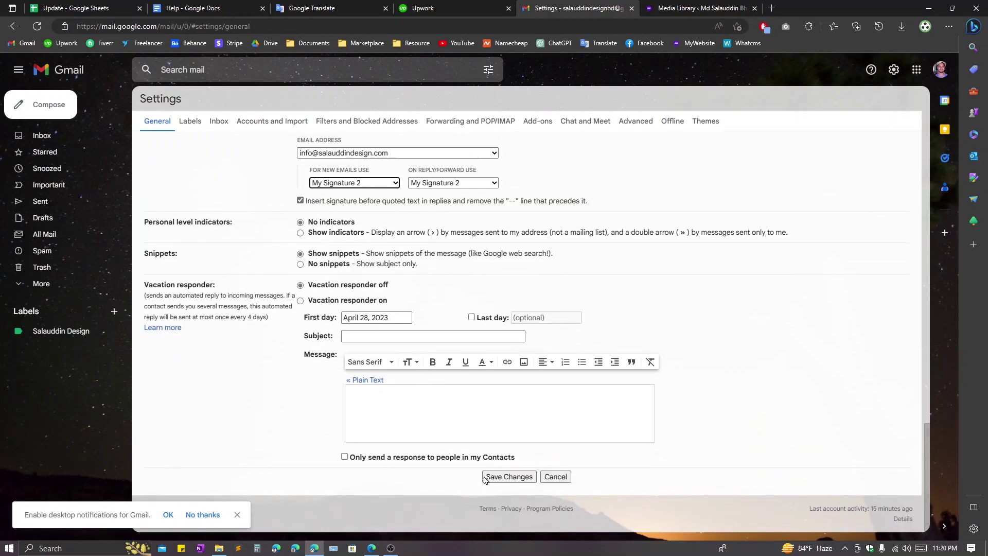
{"action": "left_click", "coordinate": [510, 477]}
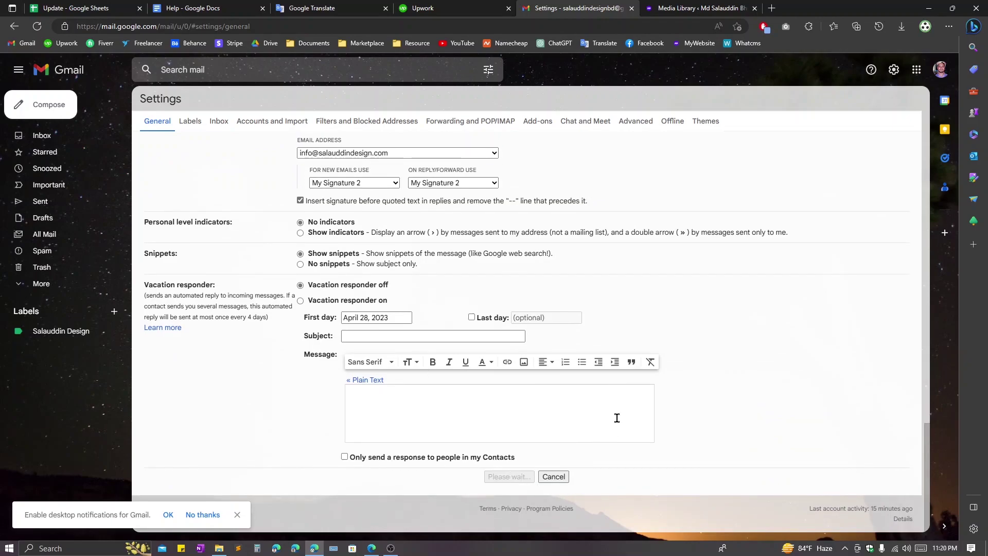
- Check a test new message for the signature, discard it, and return to full settings
{"action": "scroll", "coordinate": [553, 369], "scroll_direction": "up", "scroll_amount": 15}
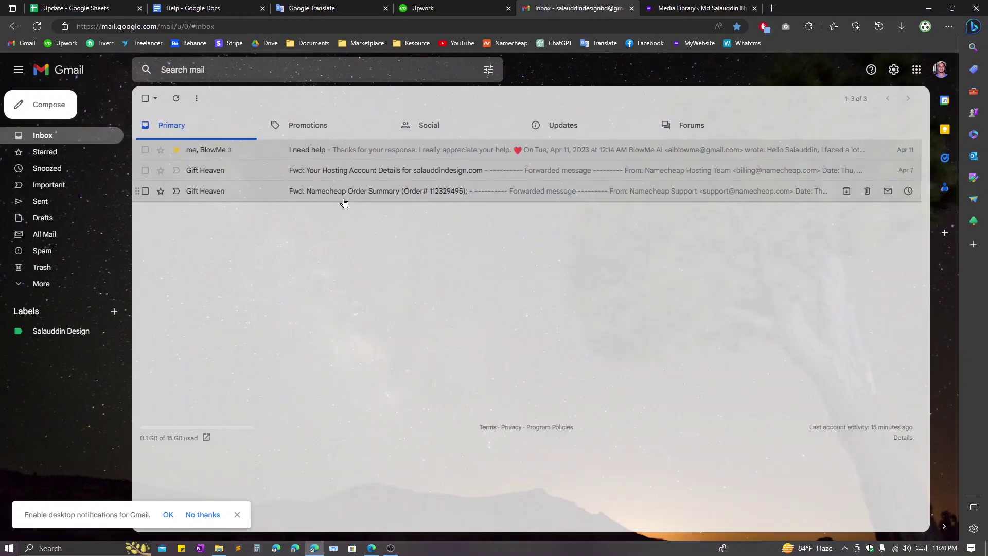
{"action": "left_click", "coordinate": [72, 107]}
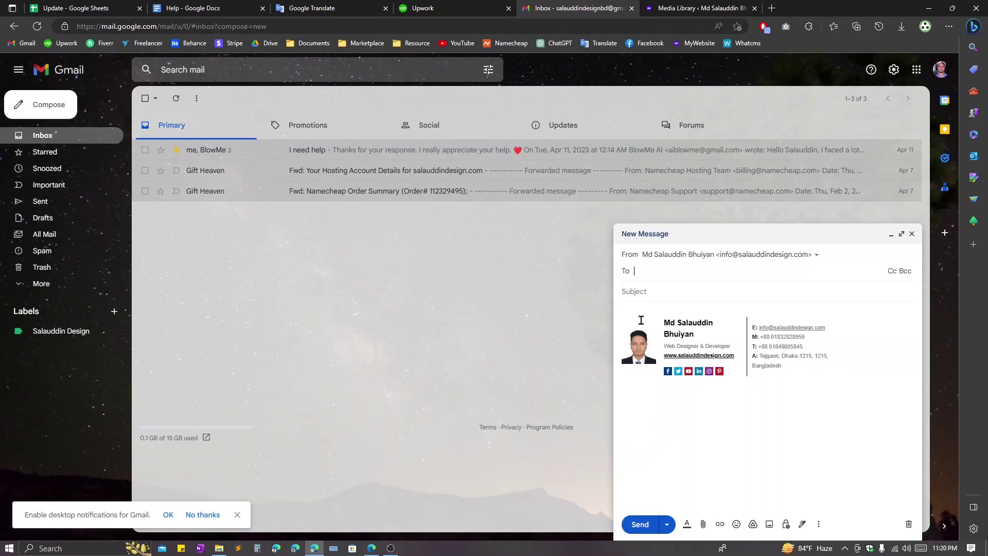
{"action": "left_click", "coordinate": [908, 524]}
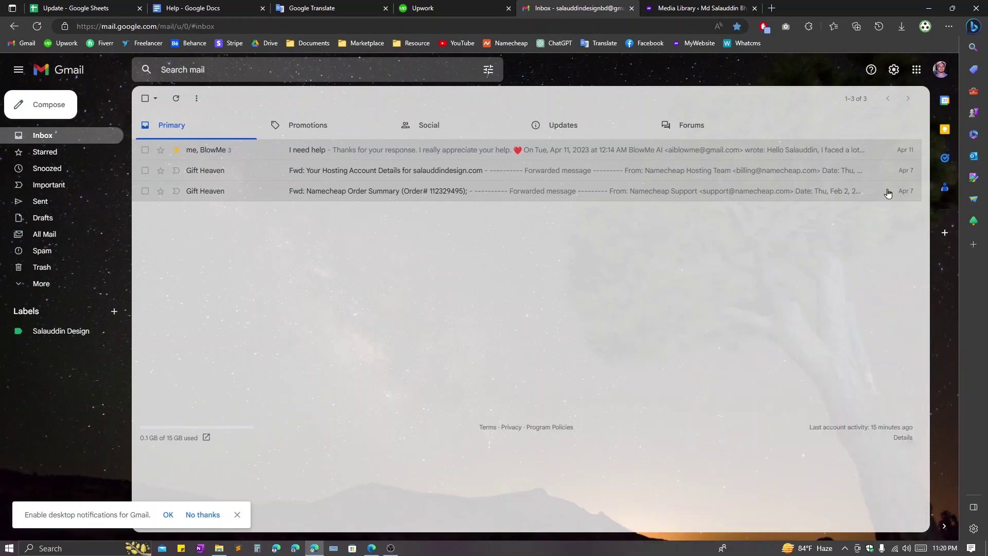
{"action": "left_click", "coordinate": [893, 70]}
{"action": "left_click", "coordinate": [849, 121]}
- Insert two blank lines at the top of My Signature 2 and save the changes
{"action": "scroll", "coordinate": [418, 366], "scroll_direction": "down", "scroll_amount": 10}
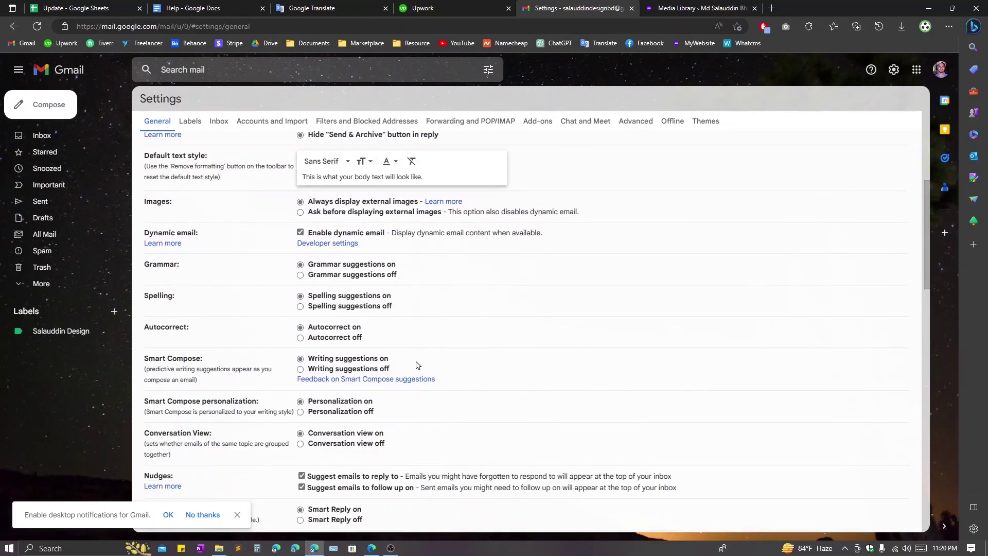
{"action": "scroll", "coordinate": [420, 365], "scroll_direction": "down", "scroll_amount": 5}
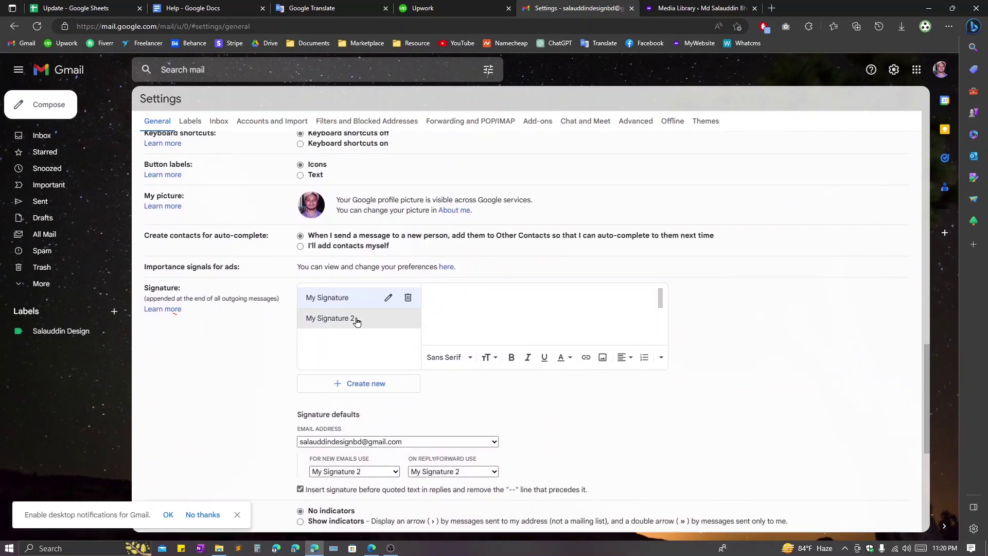
{"action": "left_click", "coordinate": [353, 319]}
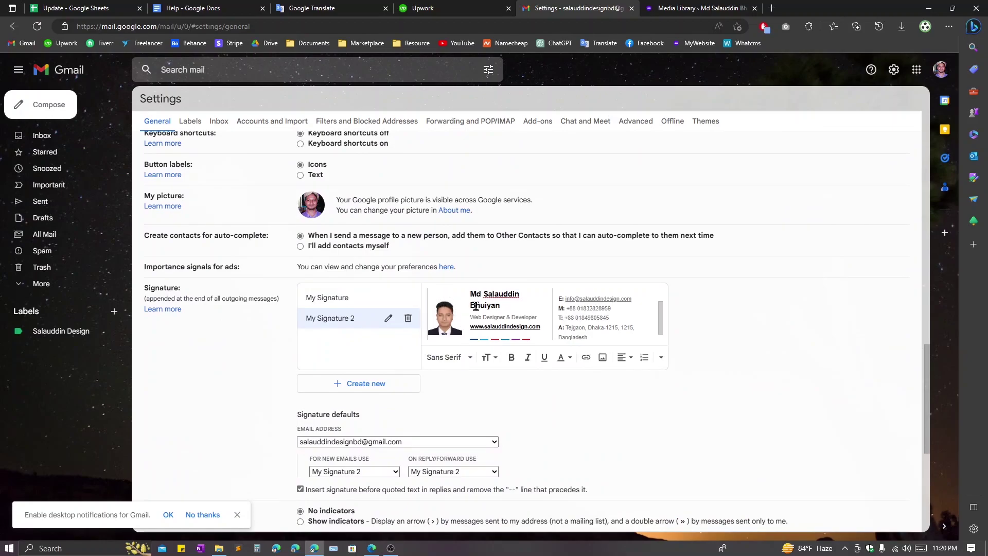
{"action": "key", "text": "Return"}
{"action": "key", "text": "Return"}
{"action": "key", "text": "Return"}
{"action": "left_click", "coordinate": [448, 297]}
{"action": "key", "text": "Return"}
{"action": "key", "text": "Return"}
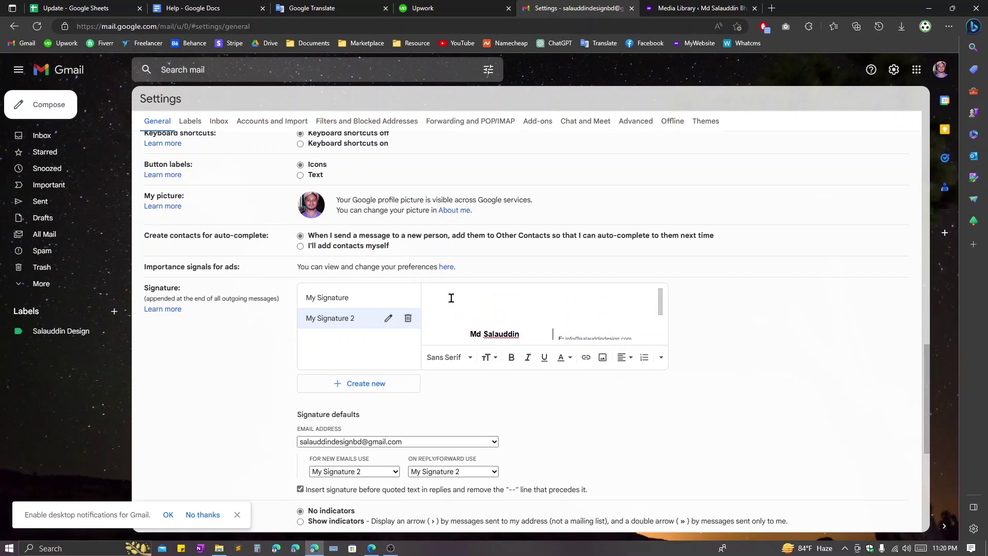
{"action": "scroll", "coordinate": [474, 306], "scroll_direction": "down", "scroll_amount": 1}
{"action": "scroll", "coordinate": [474, 305], "scroll_direction": "up", "scroll_amount": 1}
{"action": "scroll", "coordinate": [458, 304], "scroll_direction": "down", "scroll_amount": 1}
{"action": "scroll", "coordinate": [465, 309], "scroll_direction": "up", "scroll_amount": 1}
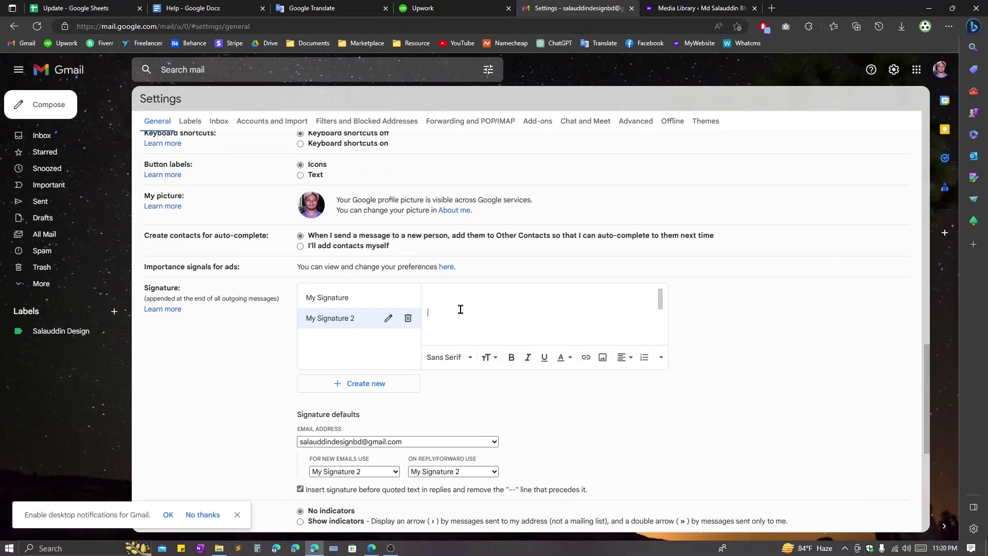
{"action": "scroll", "coordinate": [475, 303], "scroll_direction": "up", "scroll_amount": 1}
{"action": "scroll", "coordinate": [475, 303], "scroll_direction": "down", "scroll_amount": 7}
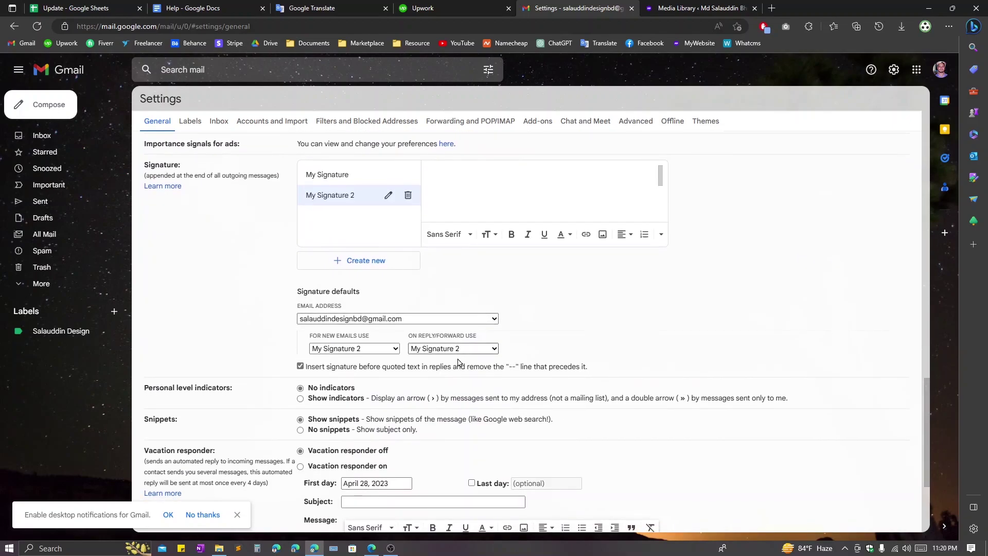
{"action": "left_click", "coordinate": [493, 477]}
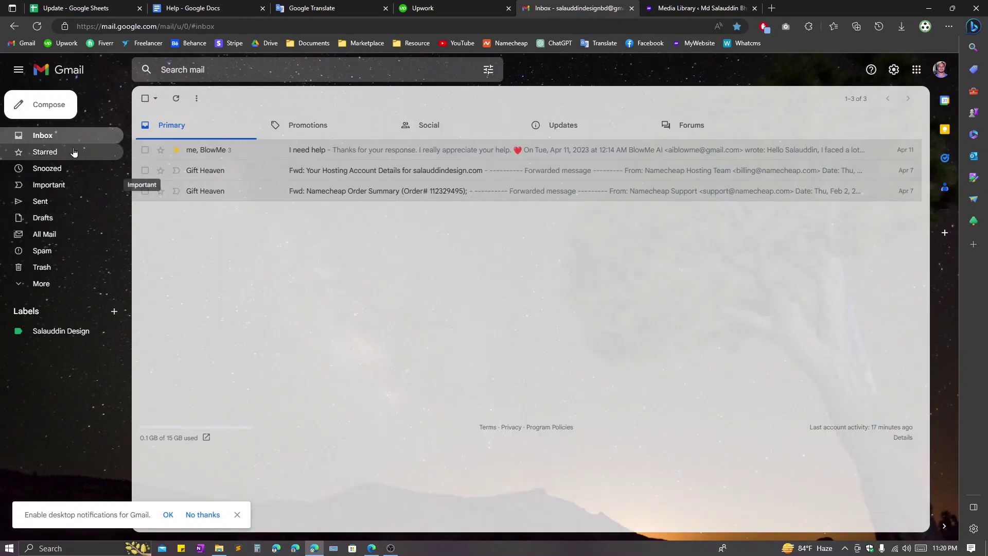
- Compose a new message and place the cursor on the blank lines above the auto-inserted signature
{"action": "left_click", "coordinate": [49, 105]}
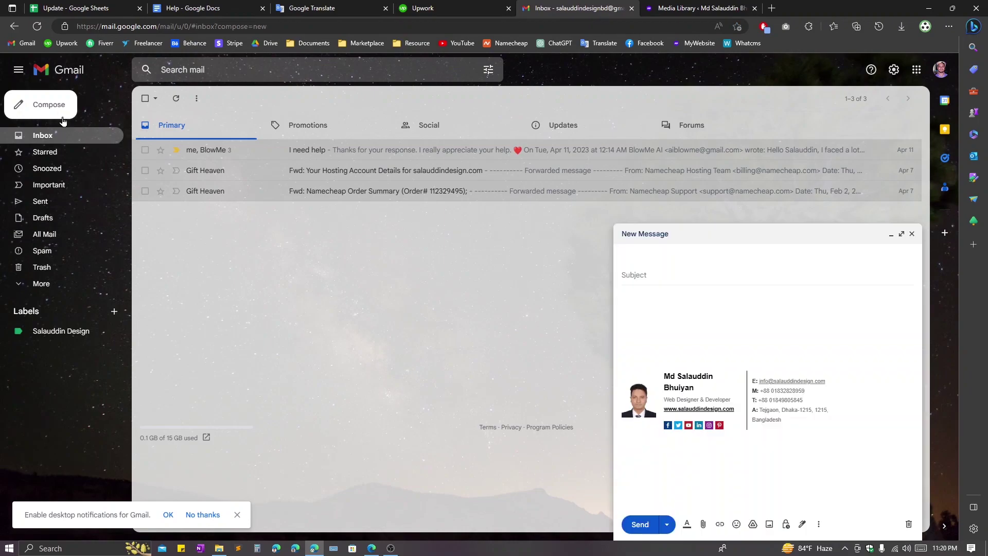
{"action": "left_click", "coordinate": [652, 326]}
{"action": "left_click", "coordinate": [689, 261]}
{"action": "left_click", "coordinate": [687, 289]}
{"action": "left_click", "coordinate": [662, 321]}
{"action": "left_click", "coordinate": [696, 345]}
{"action": "left_click", "coordinate": [895, 76]}
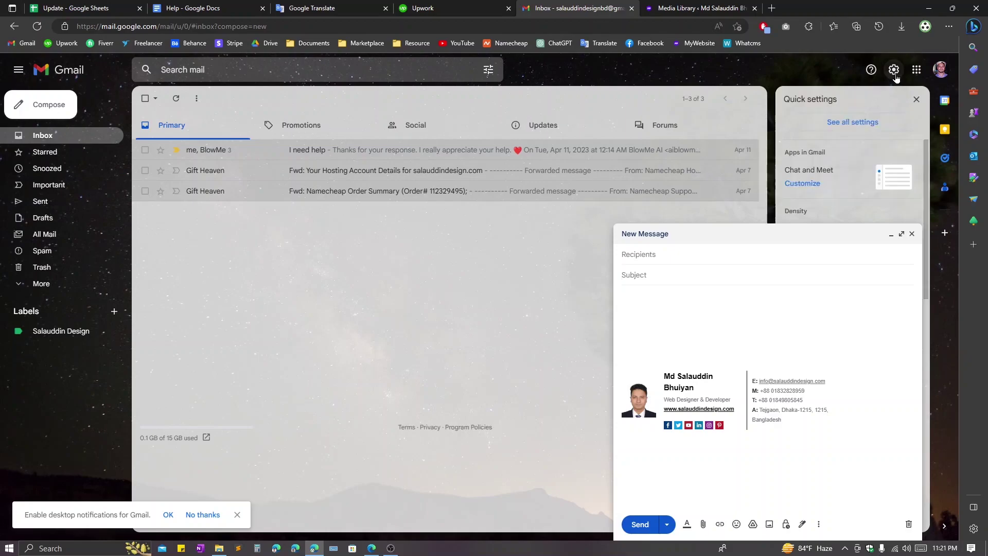
{"action": "left_click", "coordinate": [864, 126]}
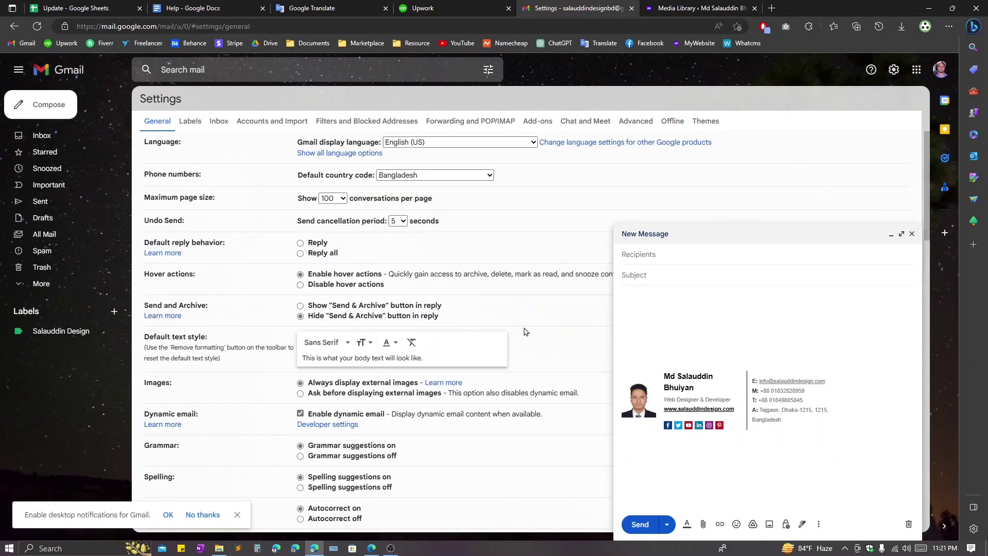
{"action": "scroll", "coordinate": [307, 335], "scroll_direction": "down", "scroll_amount": 7}
{"action": "scroll", "coordinate": [307, 335], "scroll_direction": "down", "scroll_amount": 8}
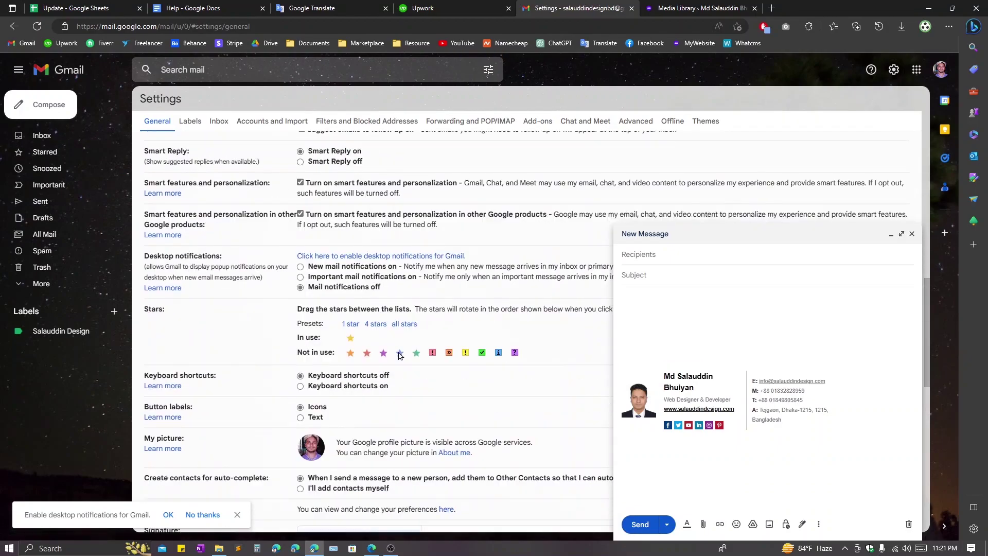
{"action": "left_click", "coordinate": [457, 306]}
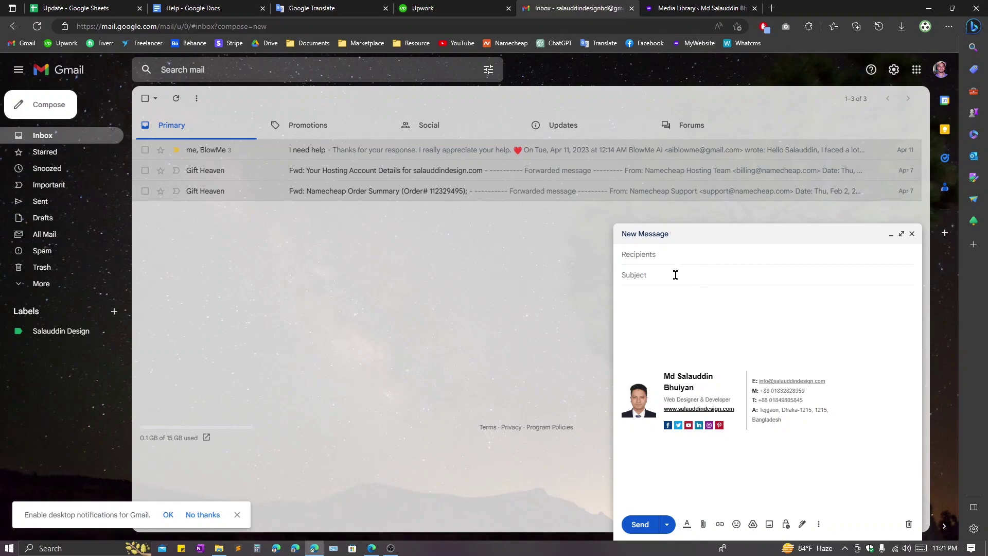
{"action": "left_click", "coordinate": [686, 260]}
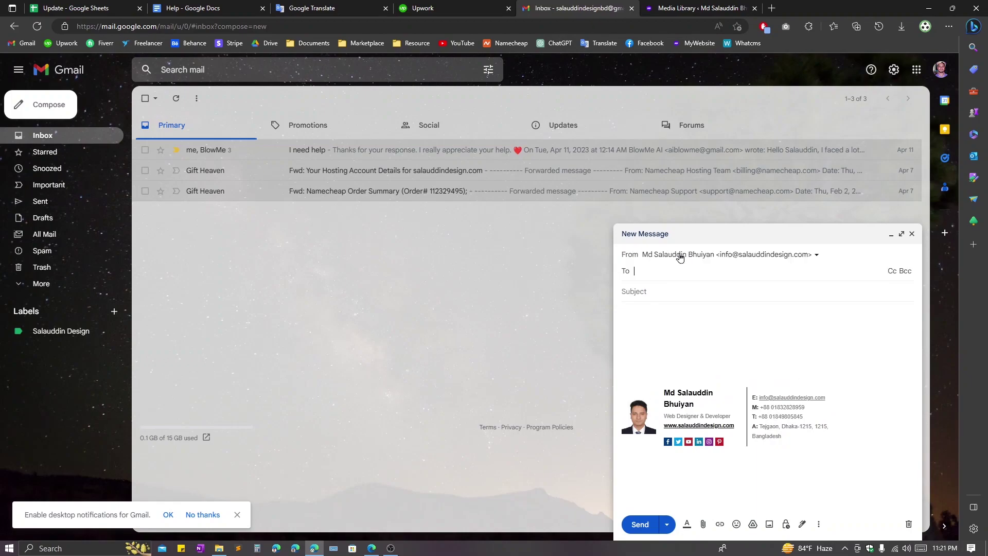
{"action": "left_click", "coordinate": [708, 293]}
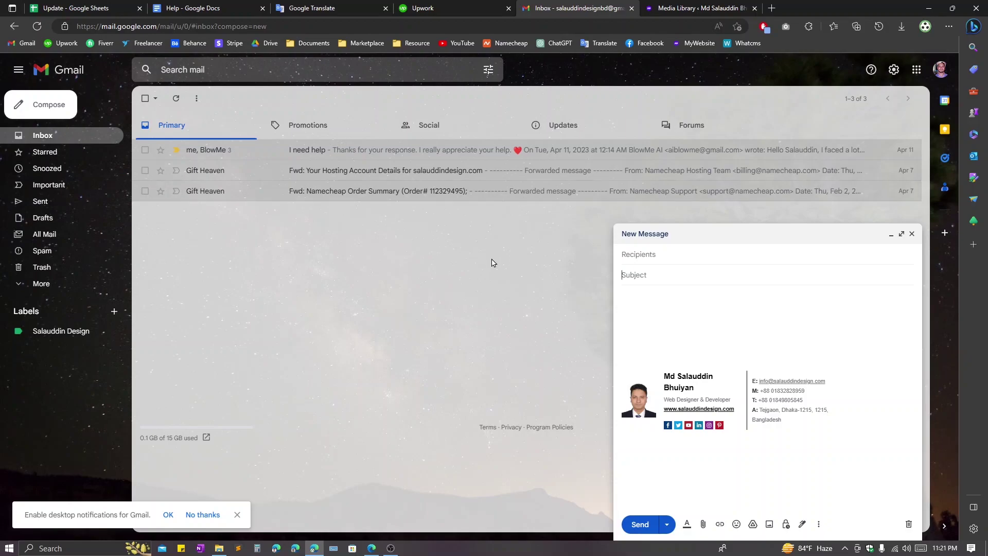
{"action": "left_click", "coordinate": [671, 258]}
{"action": "left_click", "coordinate": [671, 288]}
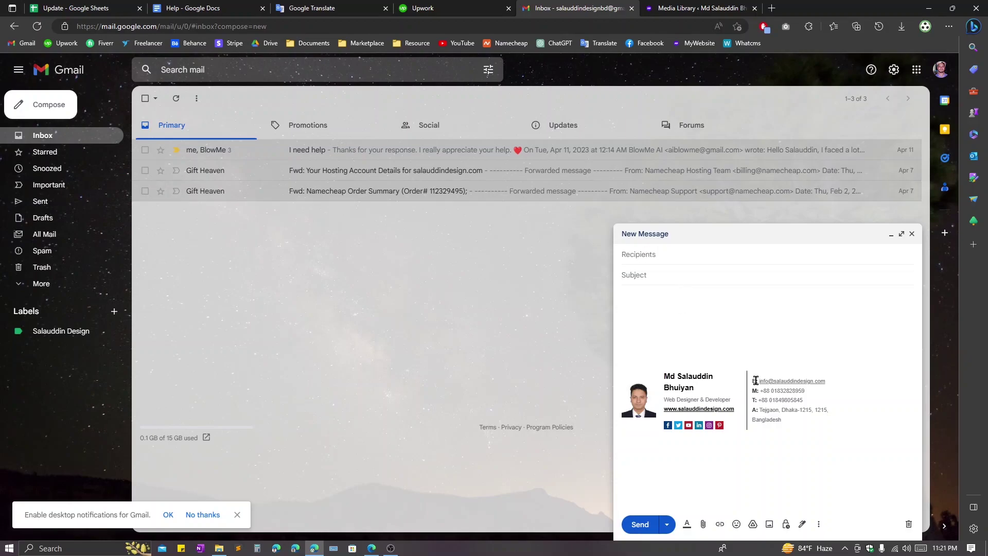